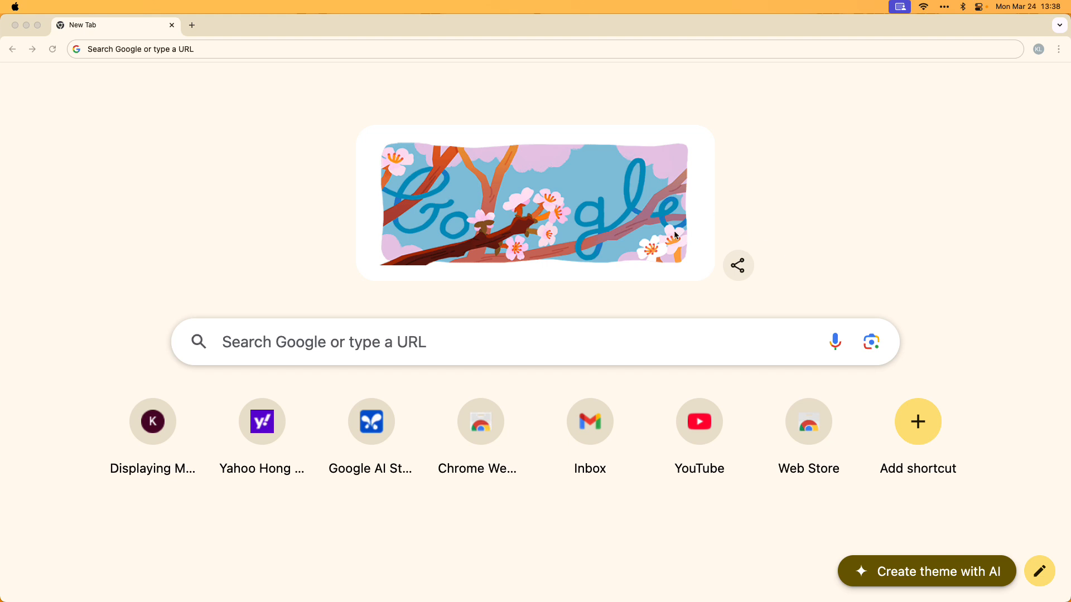
# Step: Open the API keys page on aistudio.google.com and delete the existing key of the Gemini API project
pyautogui.click(725, 50)
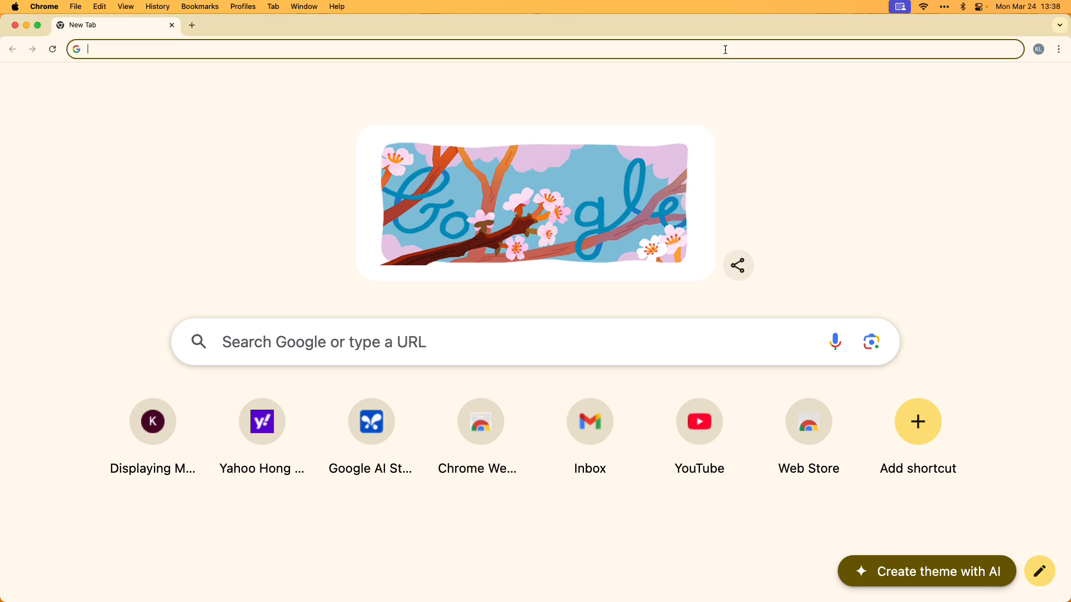
pyautogui.write('aistudio.google.com')
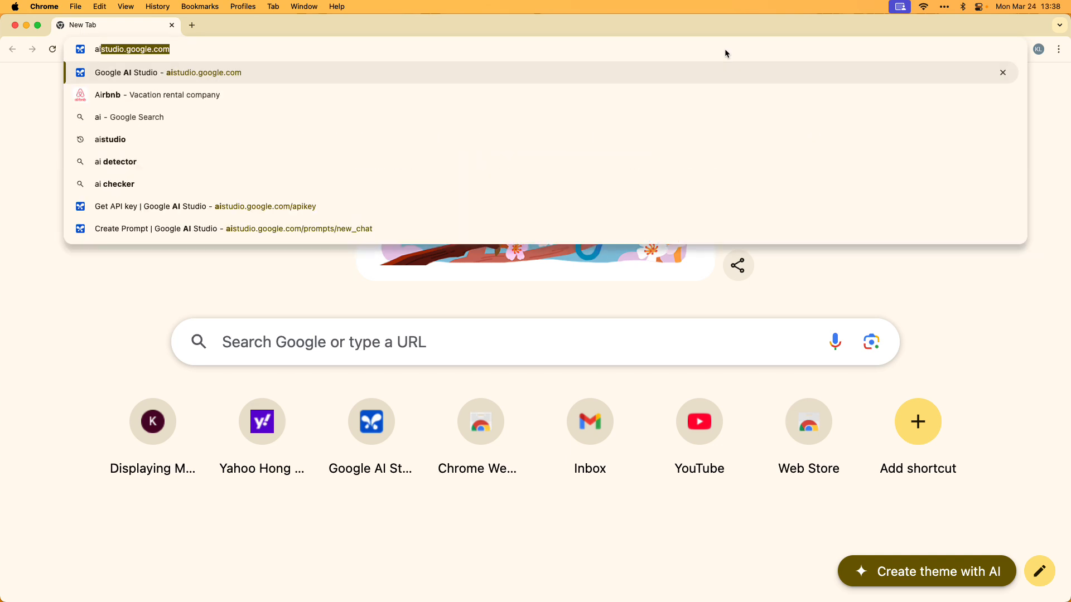
pyautogui.press('Right')
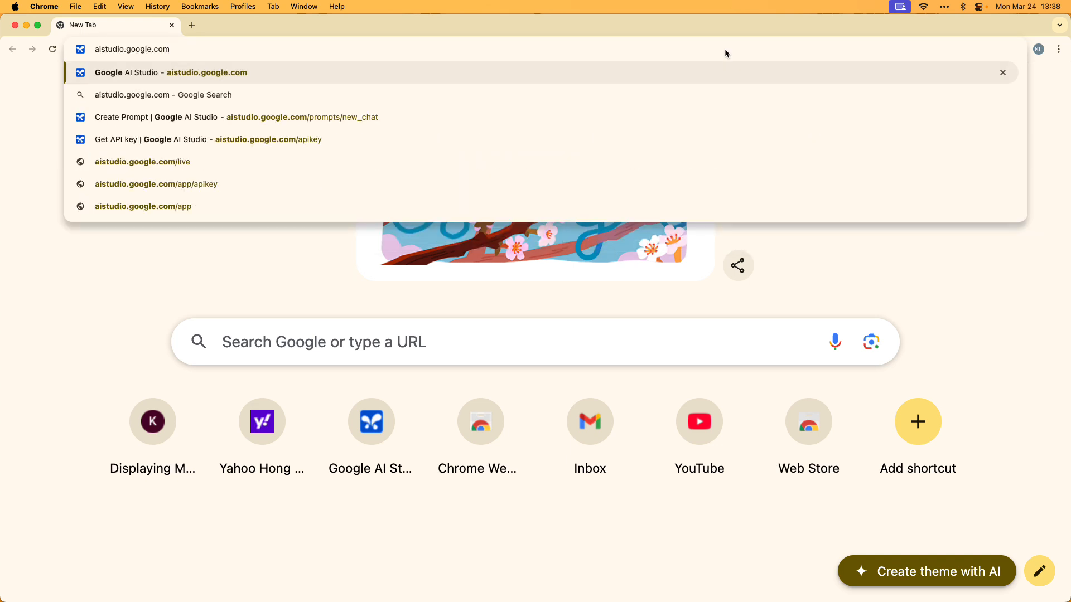
pyautogui.press('Return')
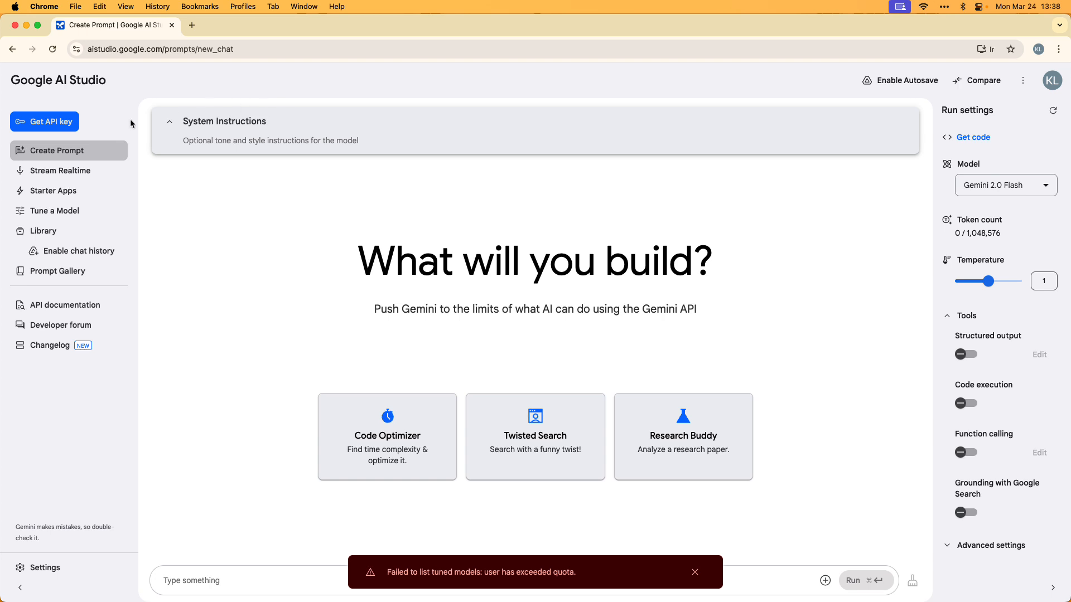
pyautogui.click(64, 123)
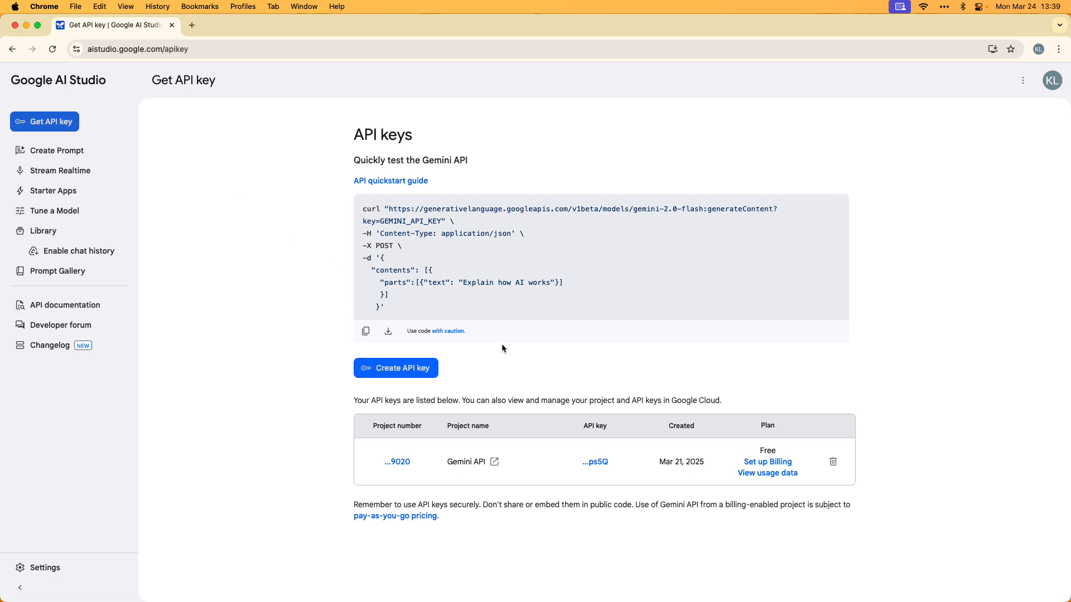
pyautogui.click(832, 462)
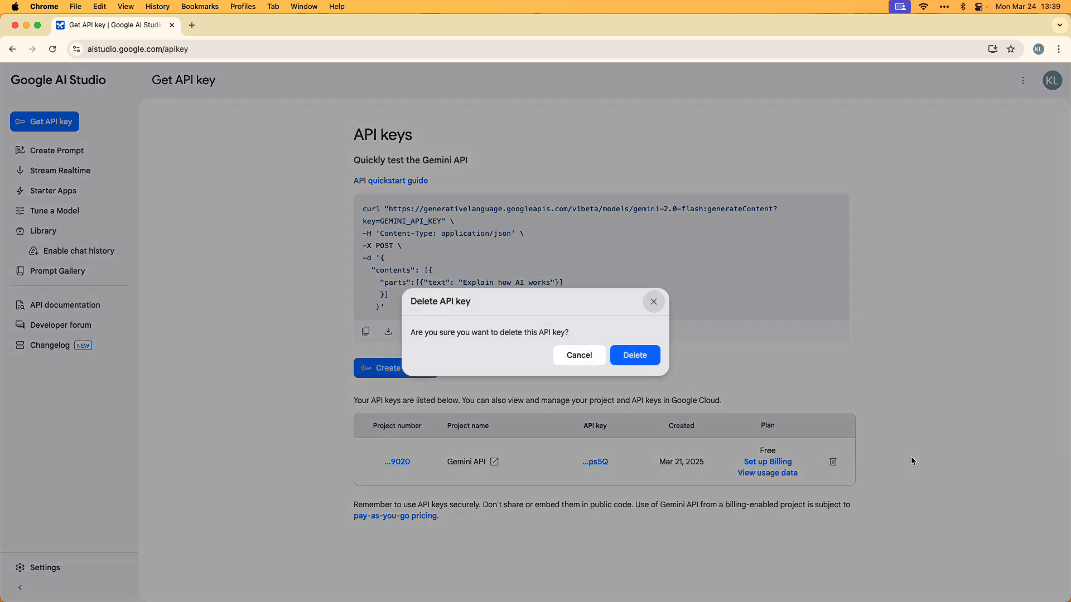
pyautogui.click(637, 357)
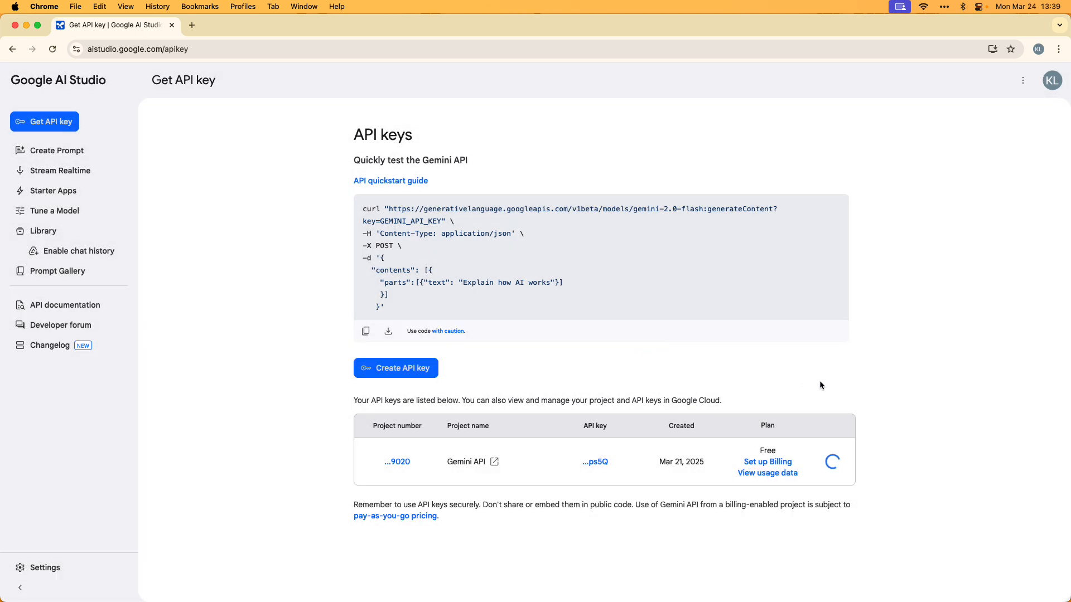
# Step: Create a new API key in the existing Gemini API project and copy the generated key
pyautogui.click(425, 372)
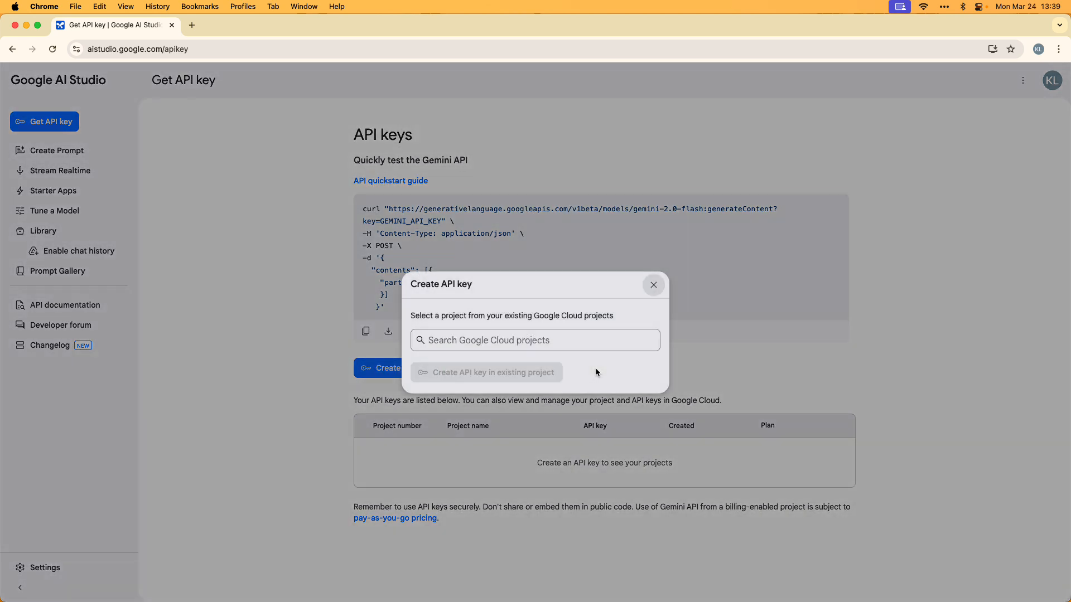
pyautogui.click(557, 341)
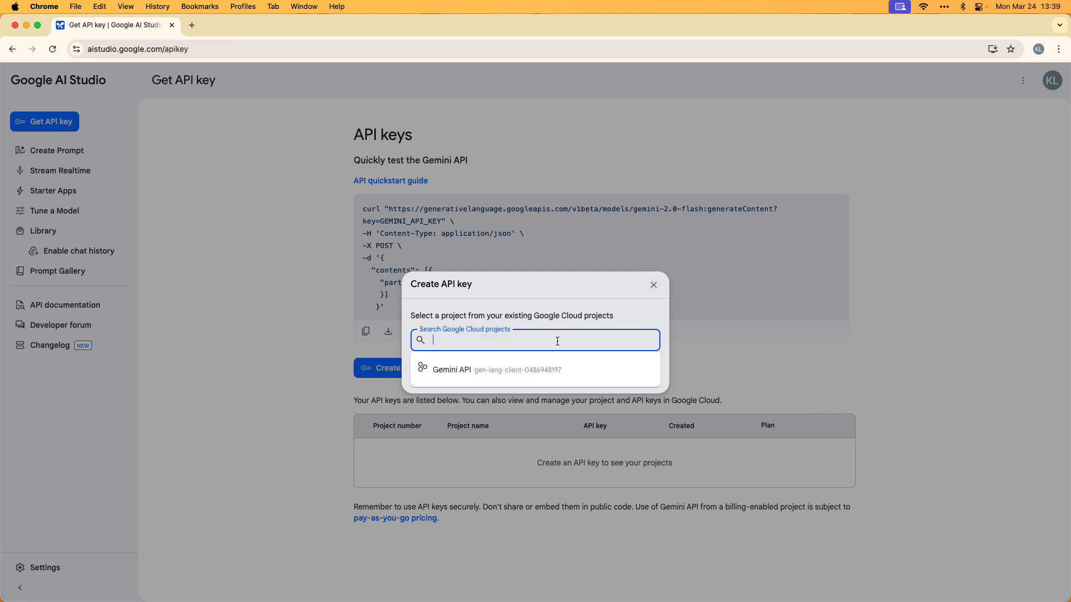
pyautogui.click(573, 372)
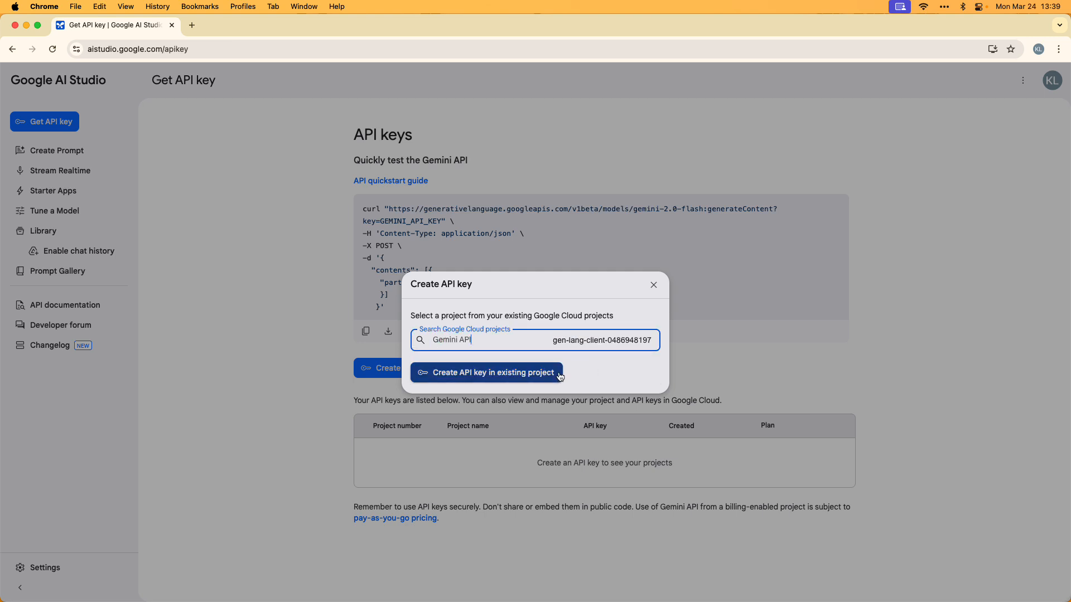
pyautogui.click(556, 378)
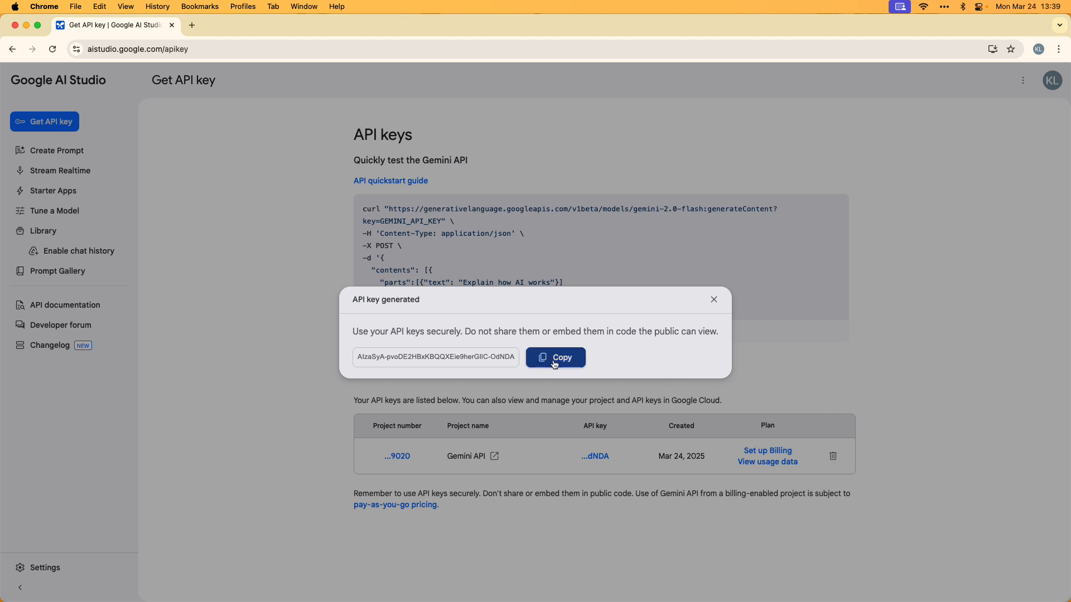
pyautogui.click(554, 362)
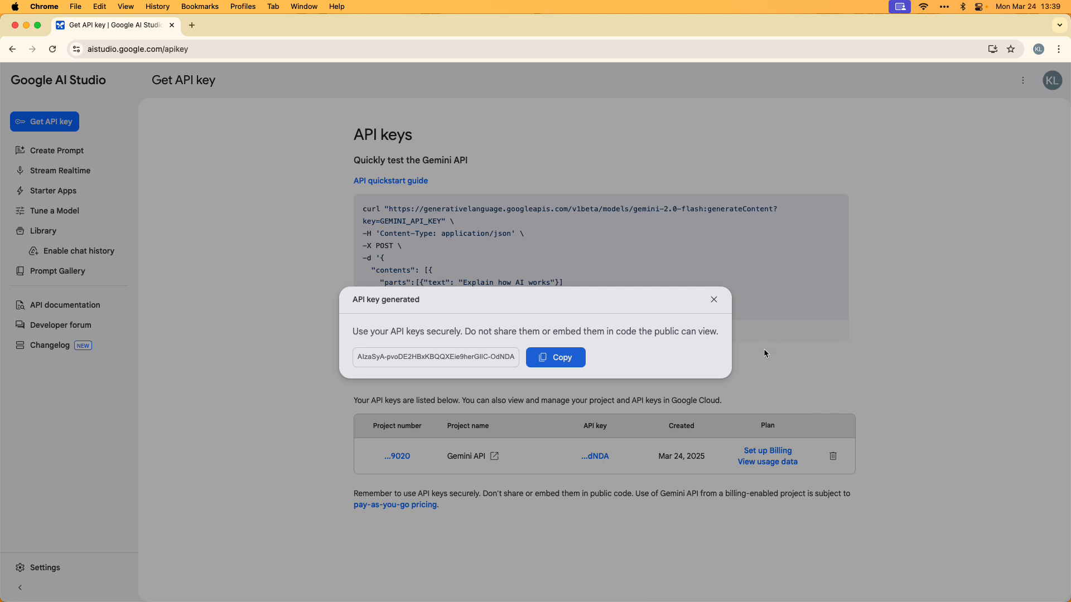
pyautogui.click(714, 304)
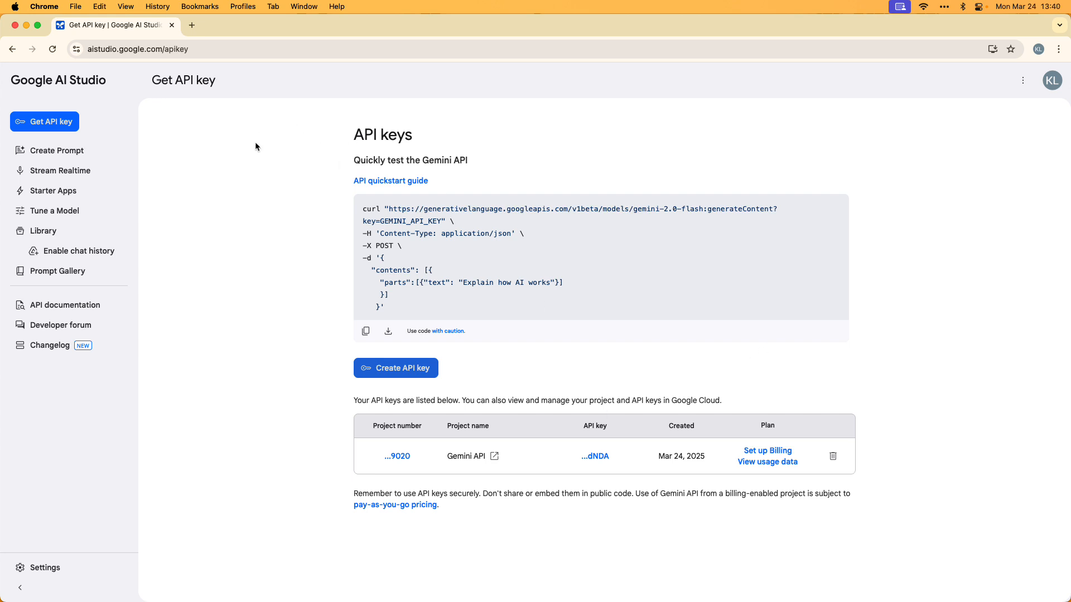
# Step: Open the LCSH Recommendation Tool page of the Chrome Web Store in a new tab and add the extension to Chrome
pyautogui.click(192, 26)
pyautogui.click(379, 50)
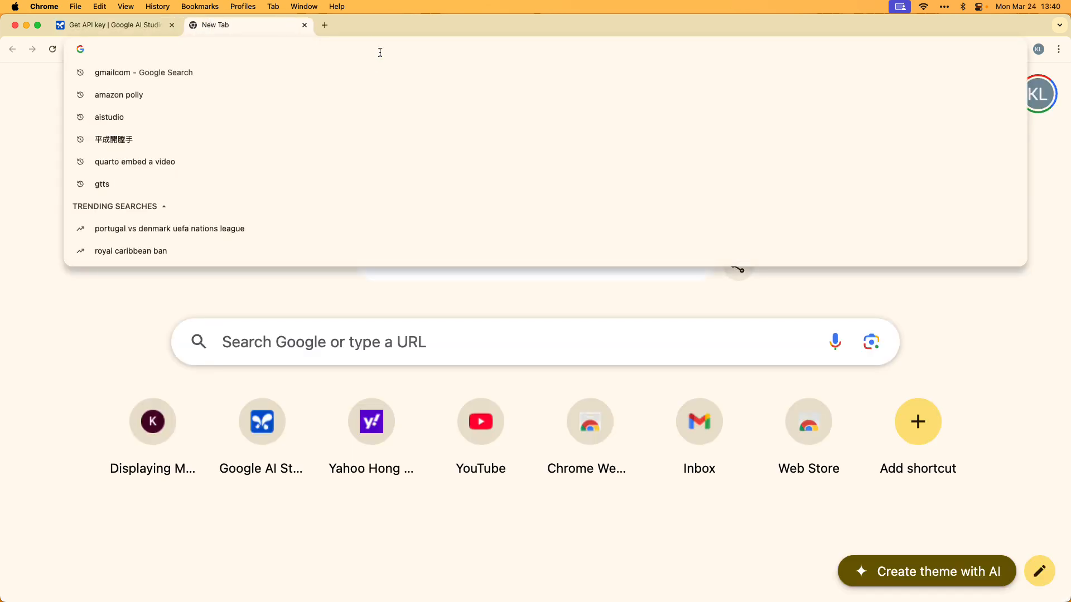
pyautogui.write('l')
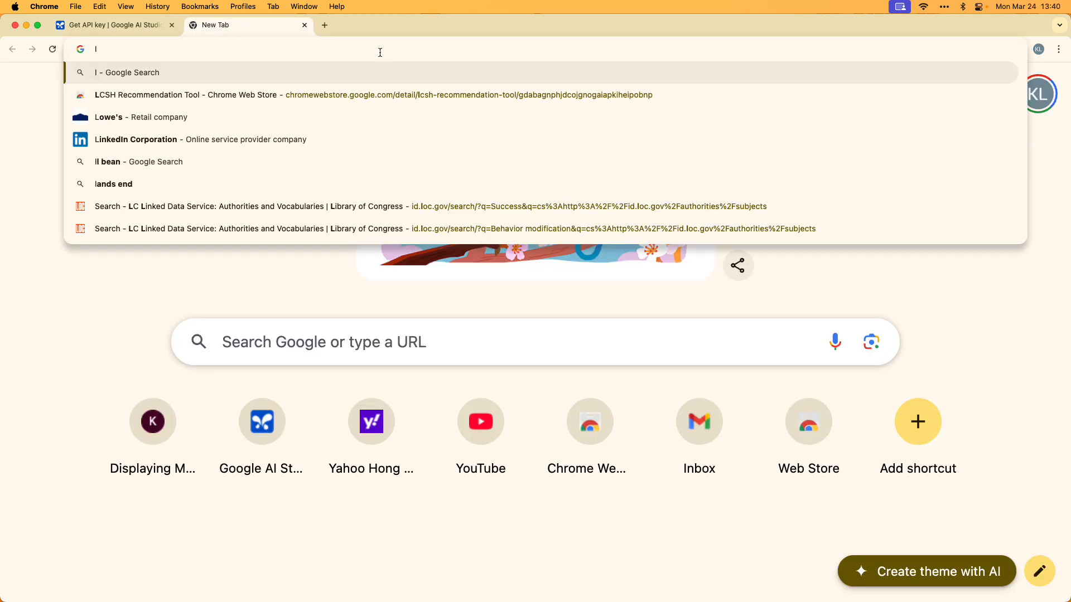
pyautogui.press('Down')
pyautogui.press('Return')
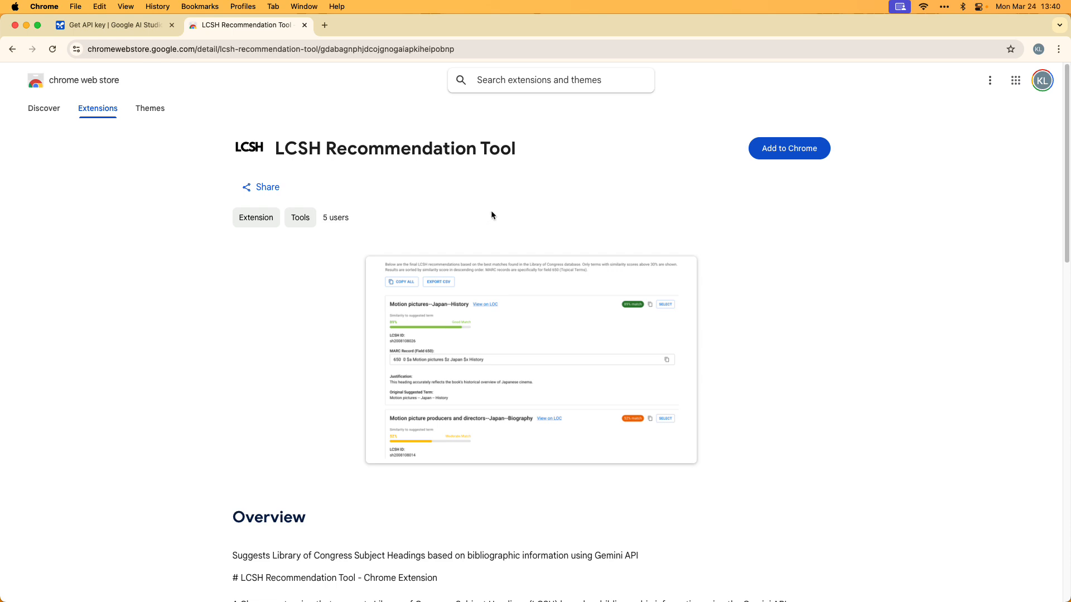
pyautogui.click(797, 154)
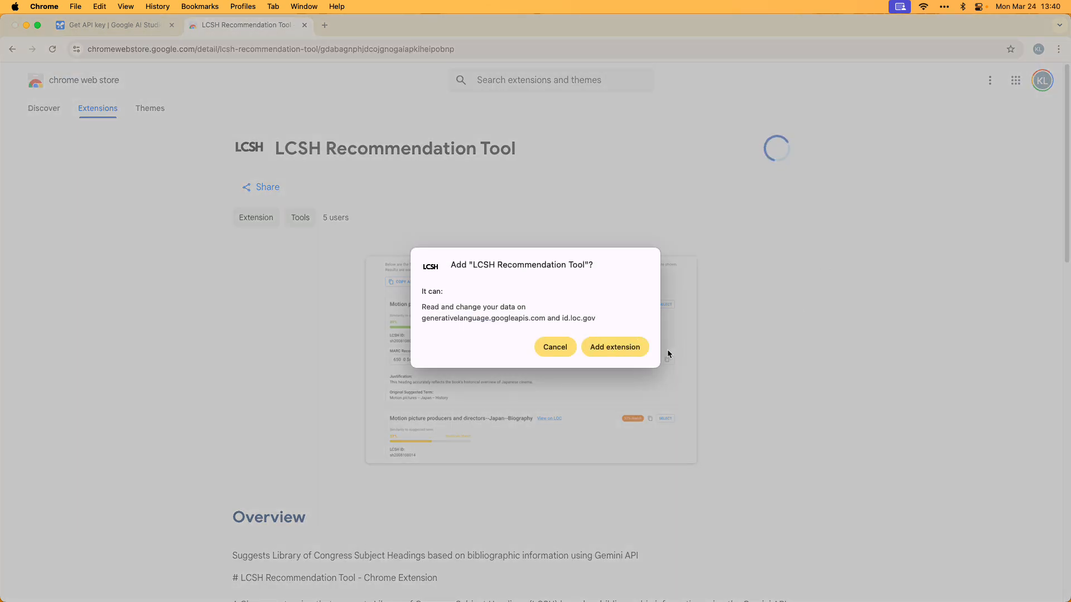
pyautogui.click(632, 350)
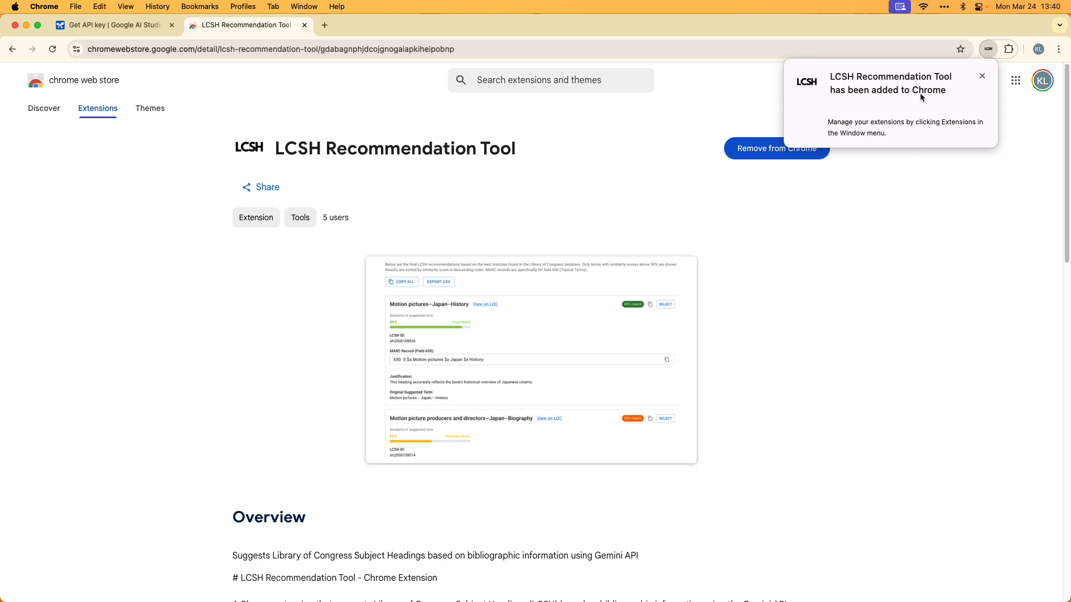
# Step: Paste the copied Gemini API key into the LCSH Recommendation Tool extension and save it
pyautogui.click(988, 50)
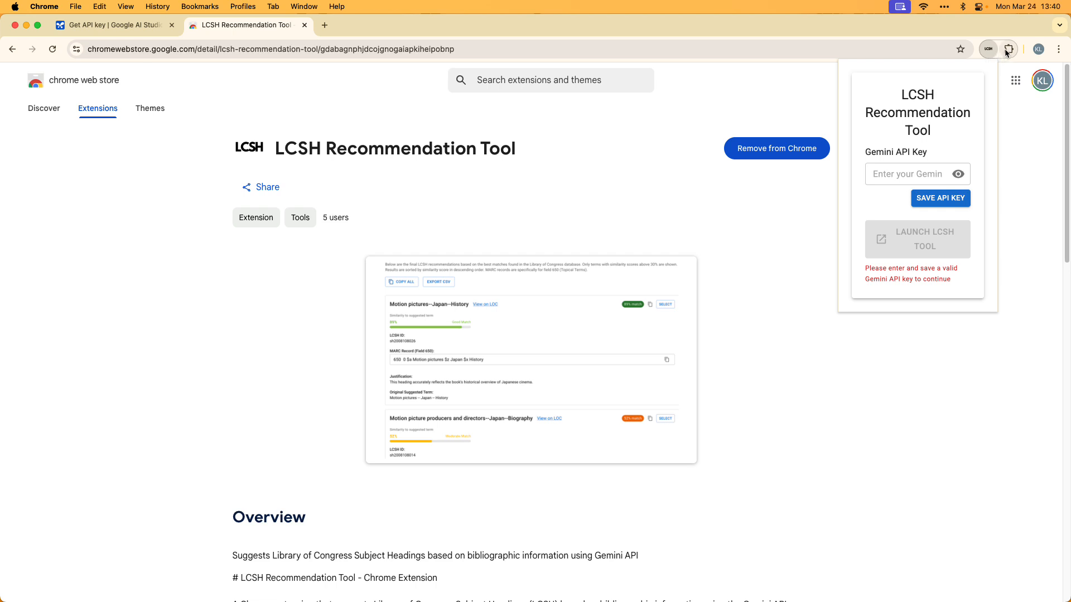
pyautogui.click(908, 172)
pyautogui.press('super+v')
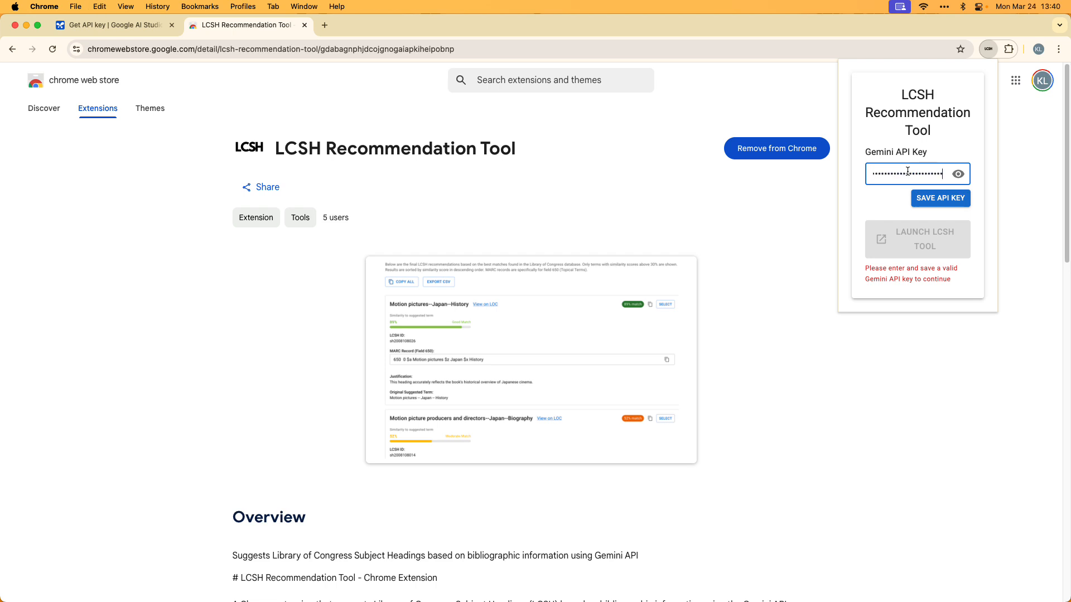
pyautogui.click(957, 204)
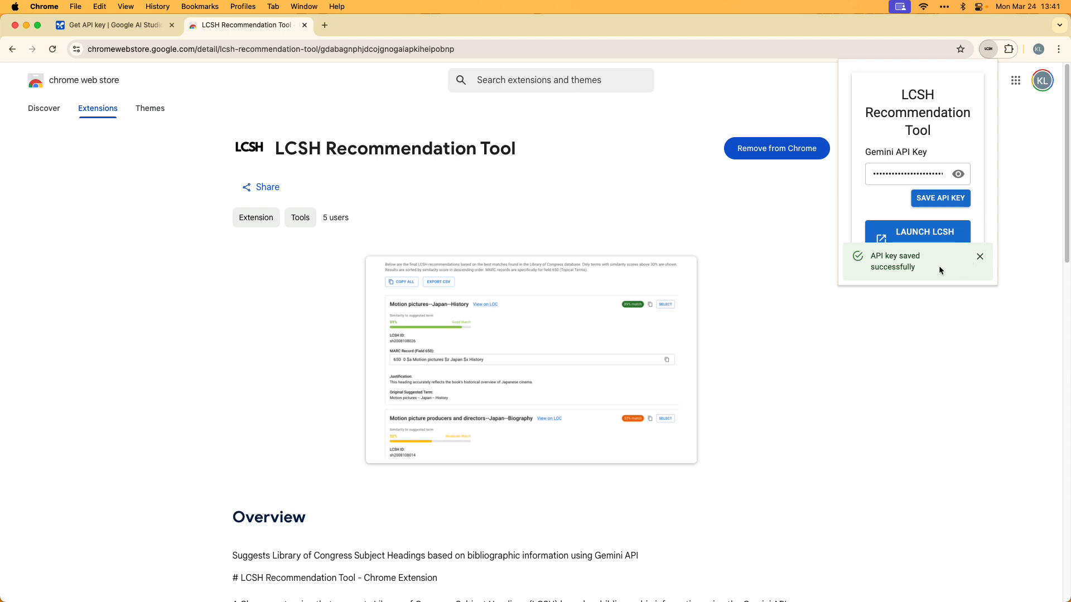
pyautogui.click(980, 257)
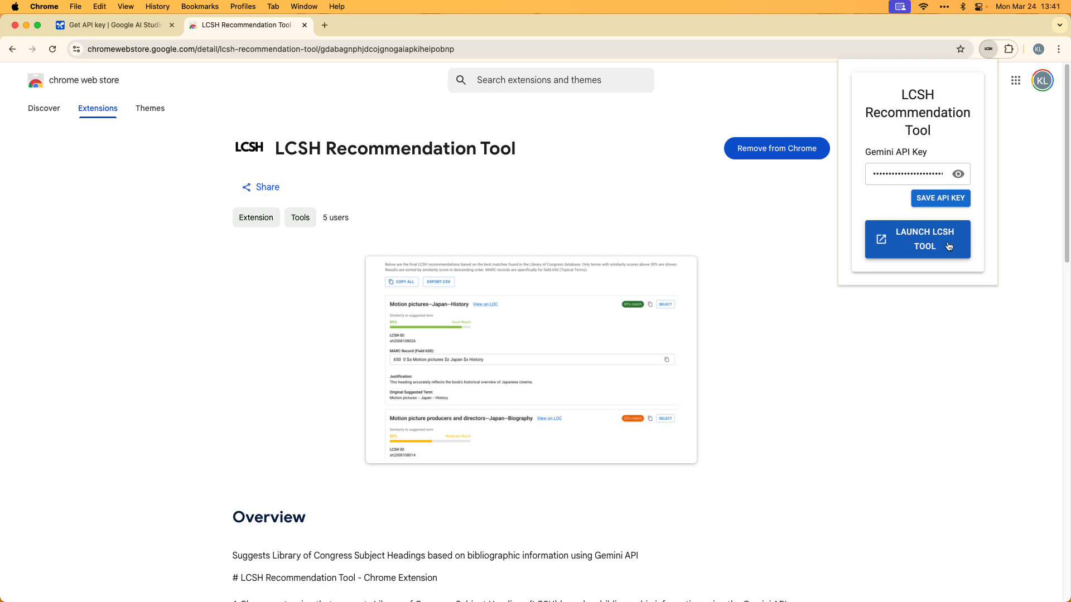
# Step: Pin the LCSH Recommendation Tool extension and launch the LCSH tool
pyautogui.click(1009, 53)
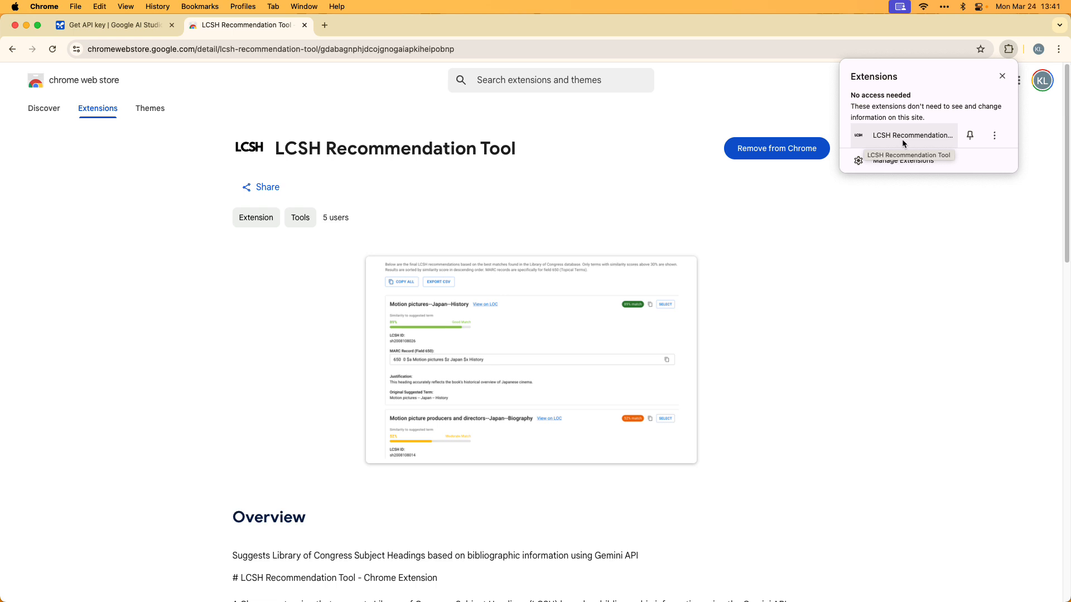
pyautogui.click(970, 135)
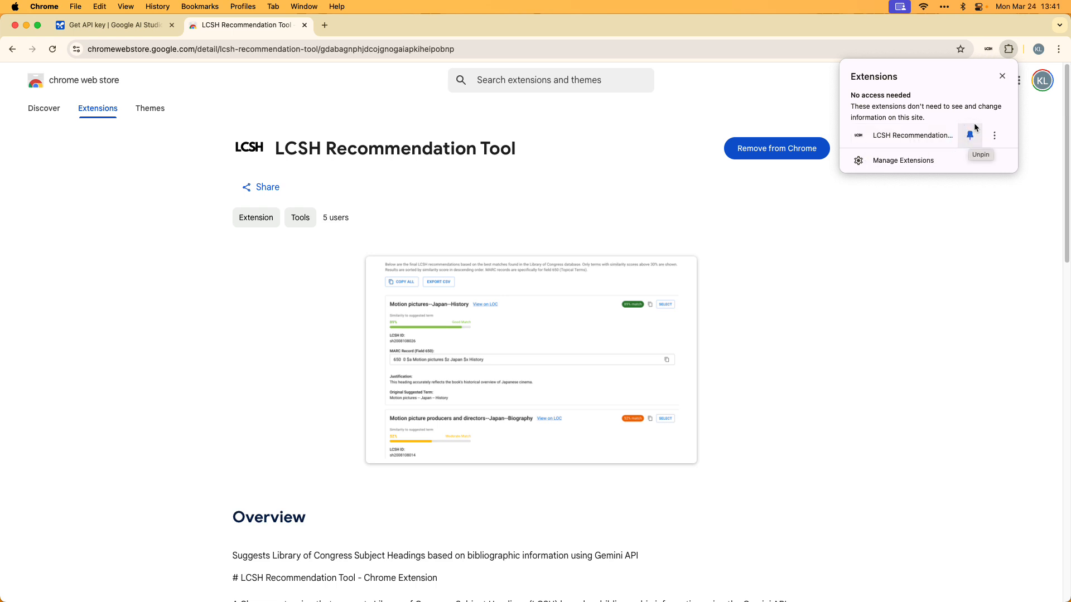
pyautogui.click(988, 53)
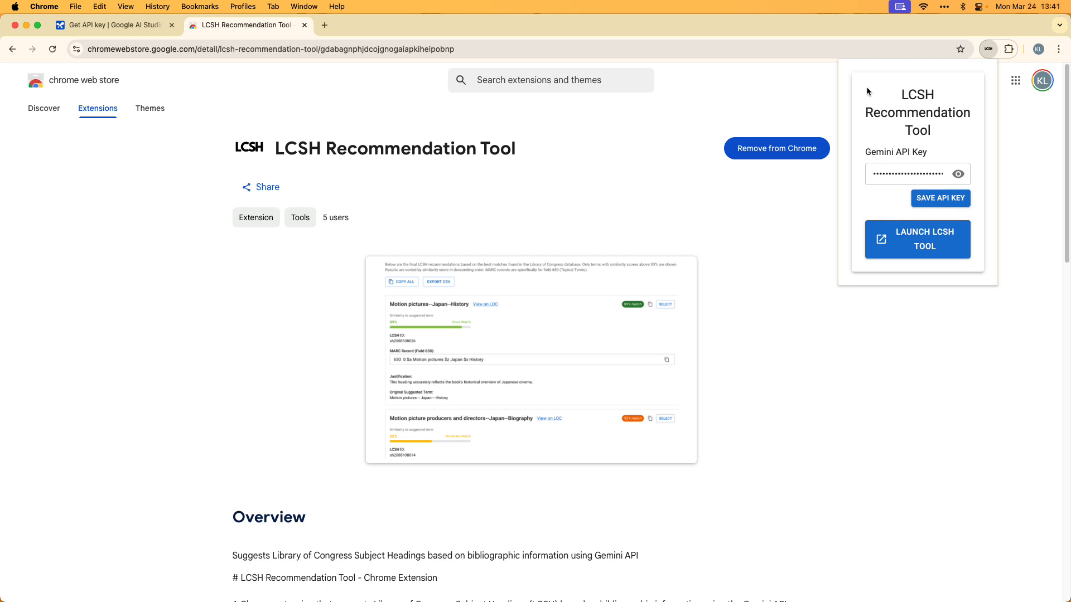
pyautogui.click(943, 246)
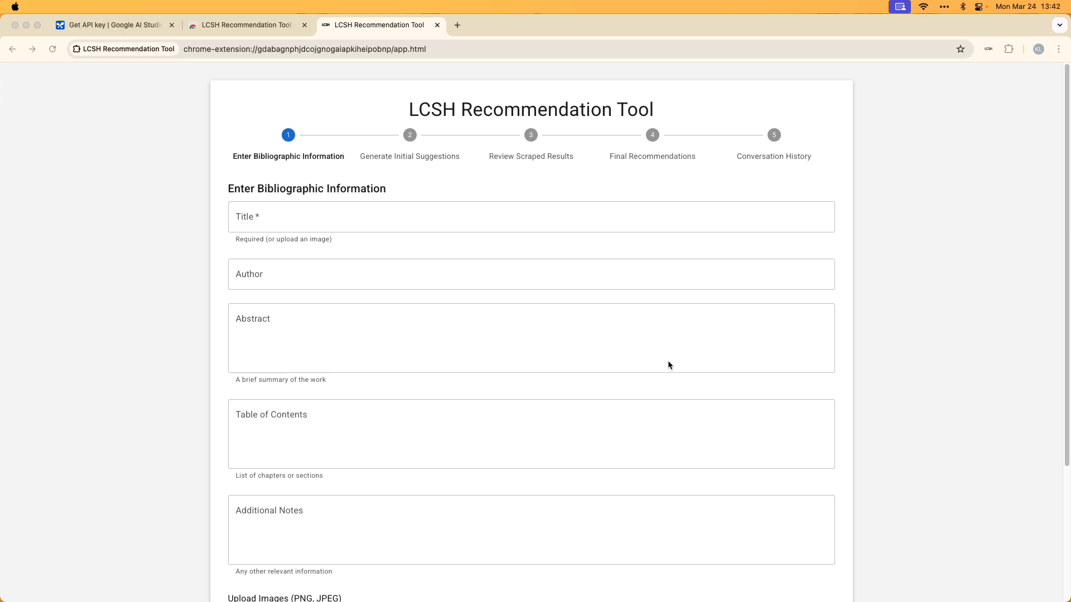
# Step: Enter the title 'Atomic habits : tiny changes, remarkable results : an easy & proven way to build good habits & break bad ones' and author James Clear
pyautogui.scroll(-2, 664, 360)
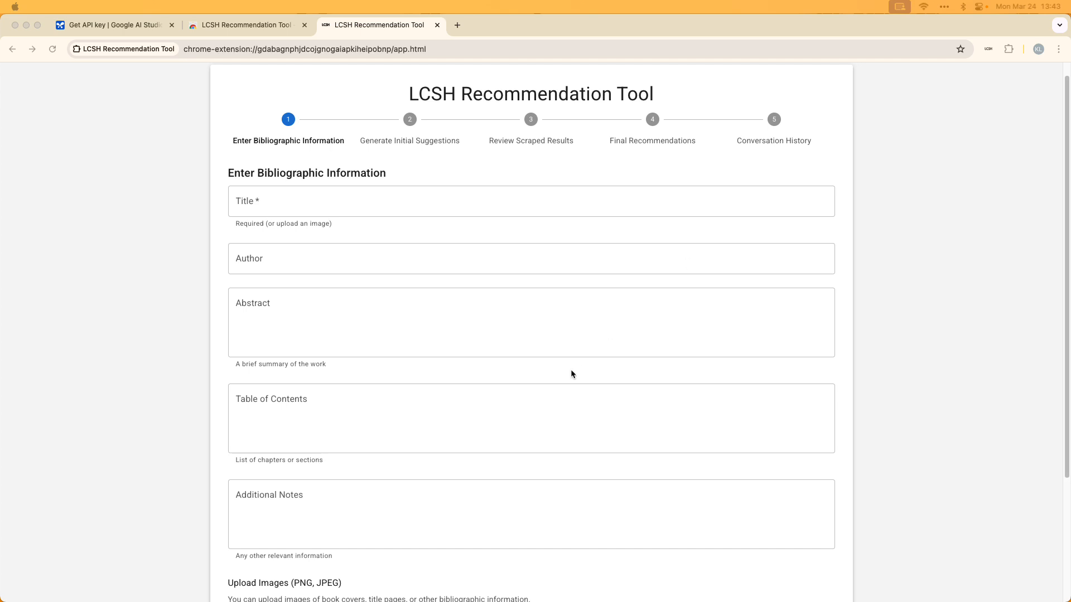
pyautogui.click(652, 203)
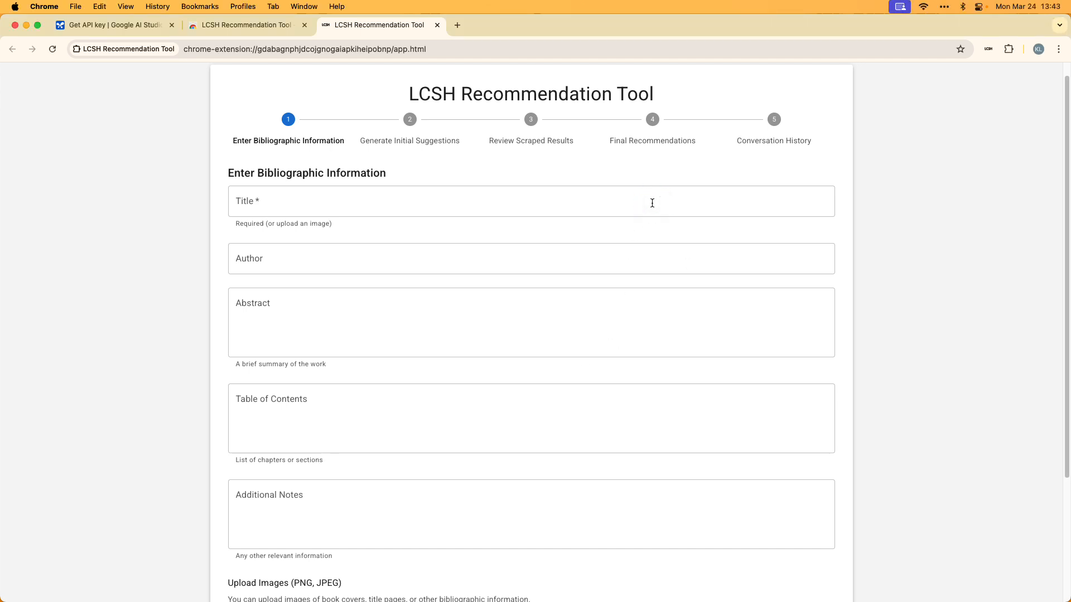
pyautogui.click(652, 203)
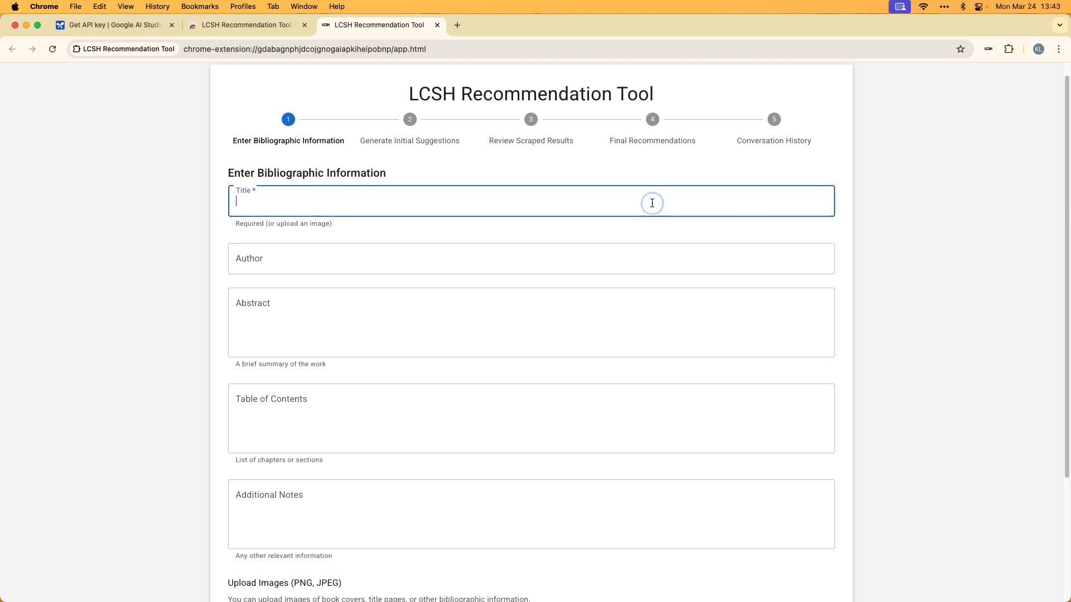
pyautogui.press('cmd+v')
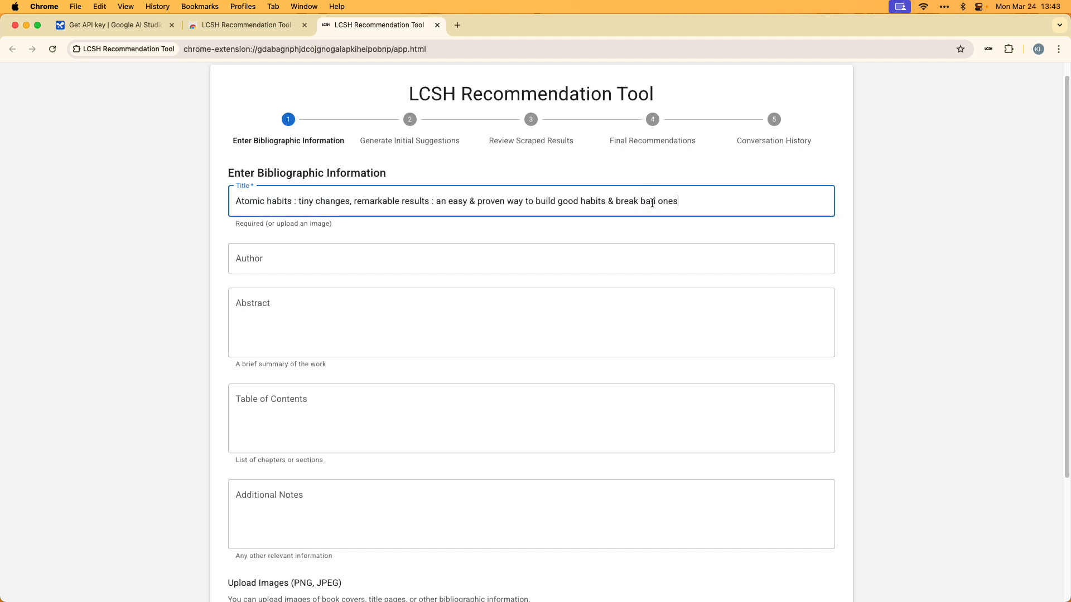
pyautogui.click(684, 258)
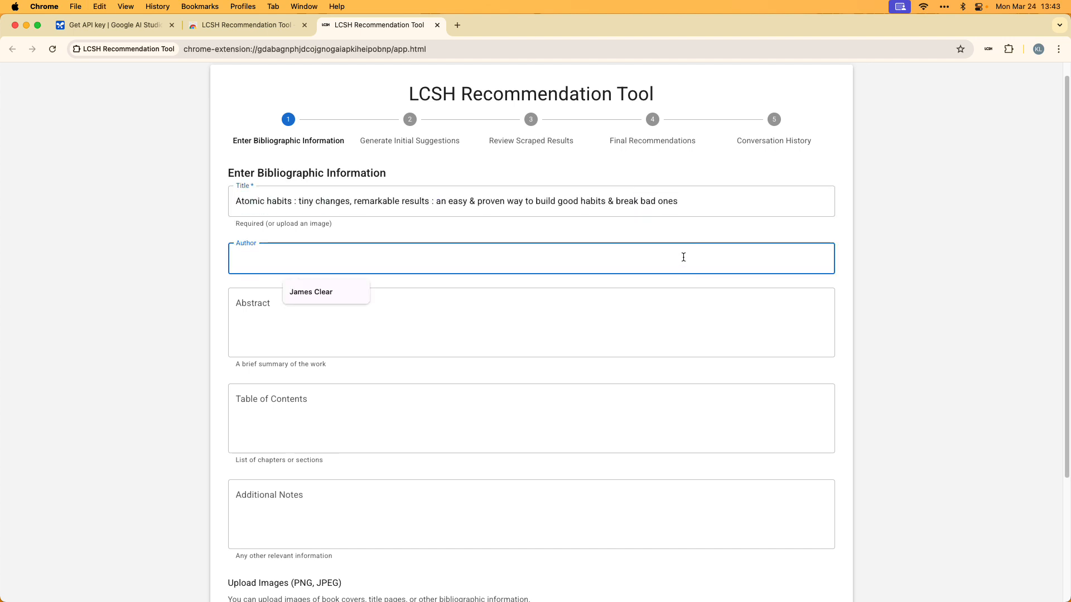
pyautogui.press('Down')
pyautogui.press('Return')
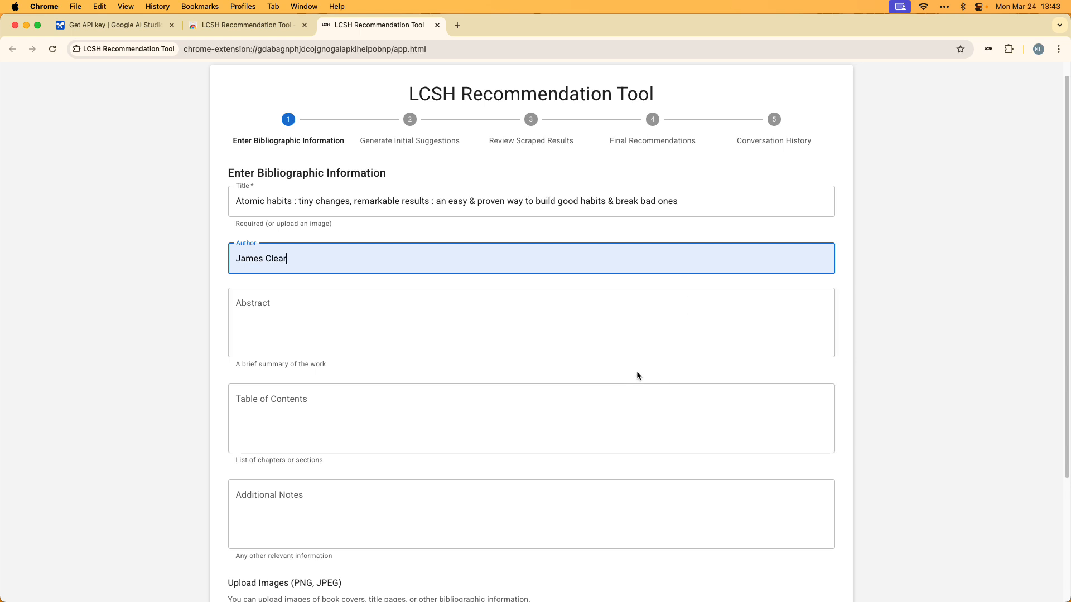
# Step: Paste the book's copied list of chapters into the Table of Contents field of the bibliographic information
pyautogui.scroll(-2, 638, 376)
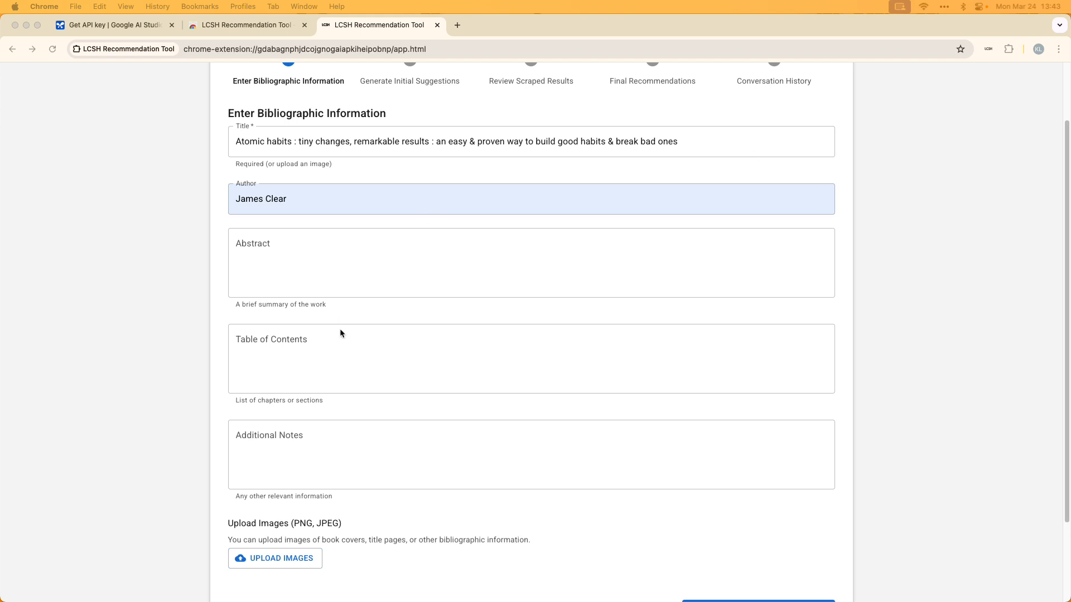
pyautogui.click(347, 353)
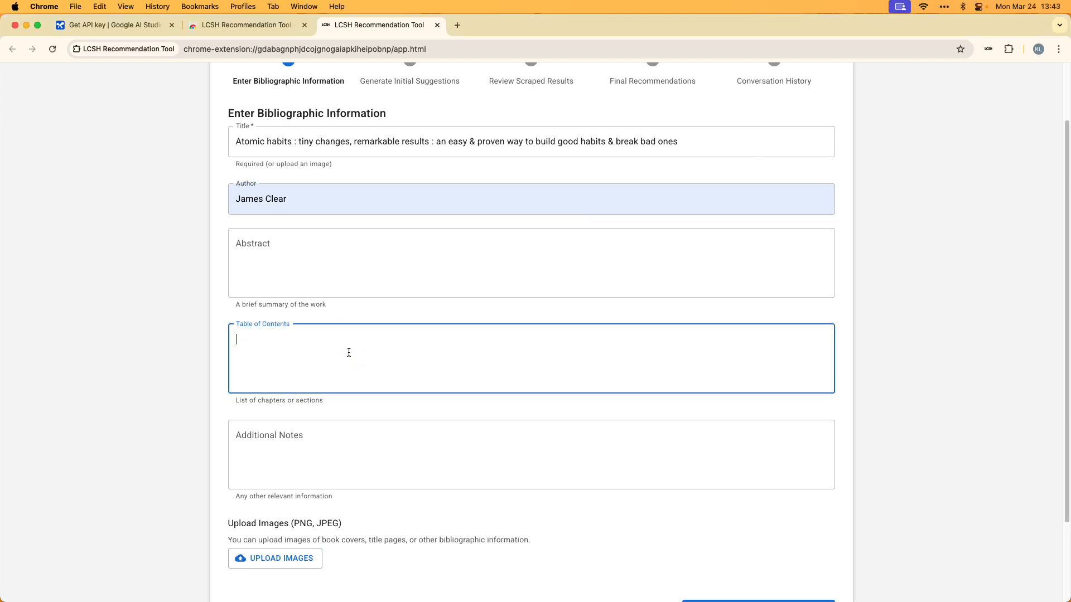
pyautogui.press('super+v')
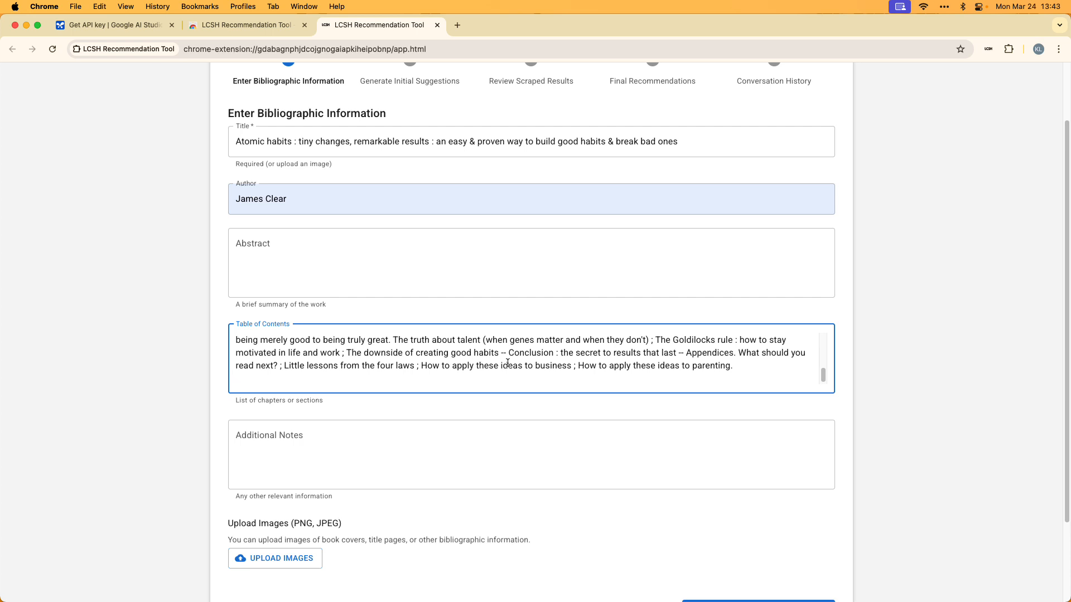
# Step: Paste the copied publisher's description of the book into the Additional Notes field
pyautogui.click(895, 426)
pyautogui.scroll(-2, 843, 425)
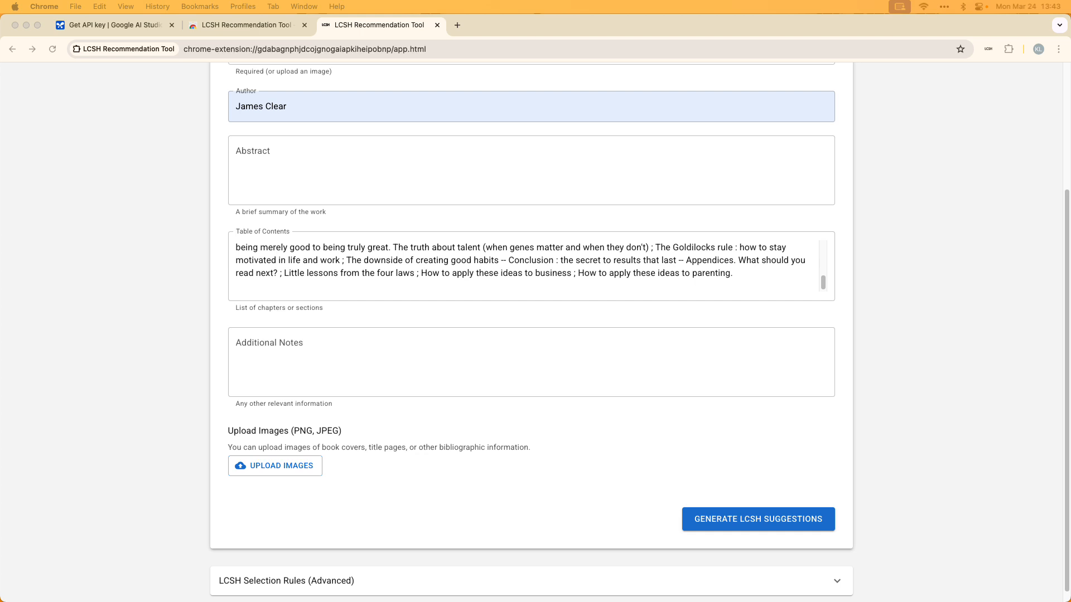
pyautogui.click(607, 361)
pyautogui.click(613, 355)
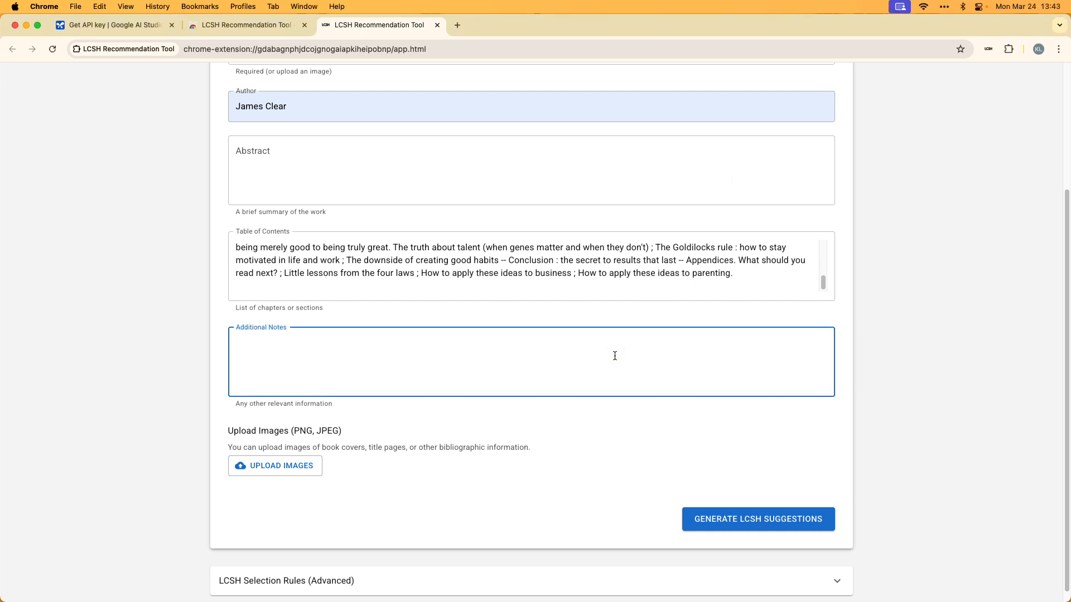
pyautogui.press('super+v')
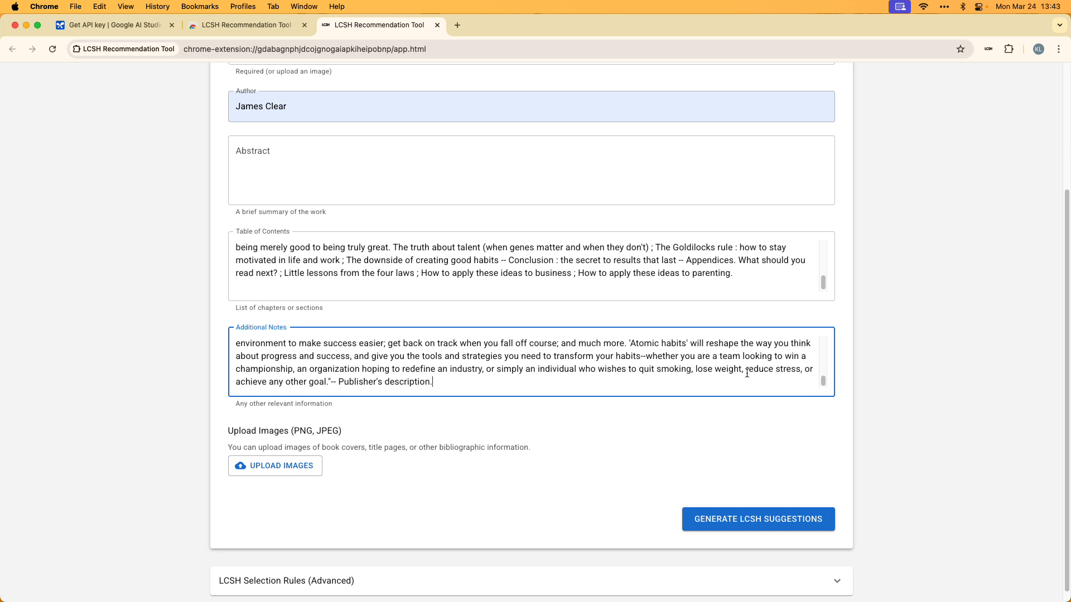
pyautogui.click(749, 420)
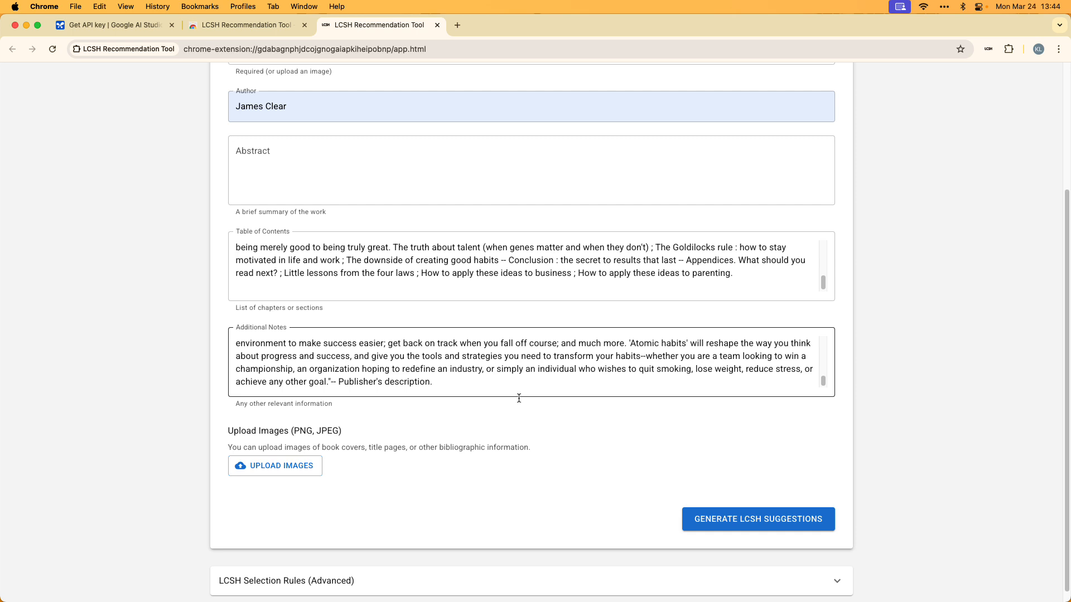
# Step: Check the entered bibliographic information and generate LCSH suggestions from it
pyautogui.scroll(-1, 513, 440)
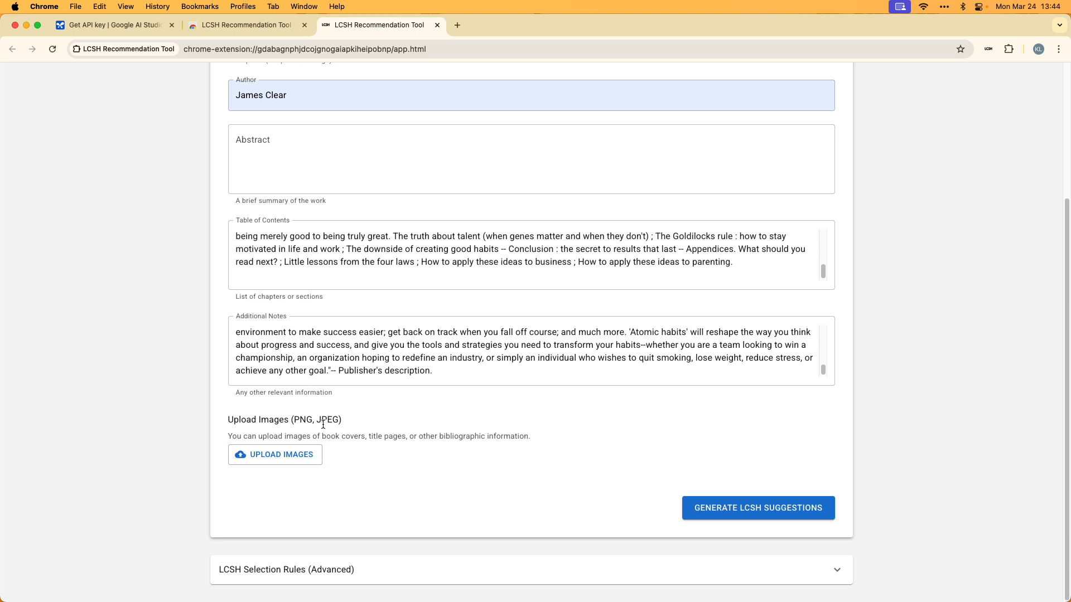
pyautogui.scroll(4, 411, 429)
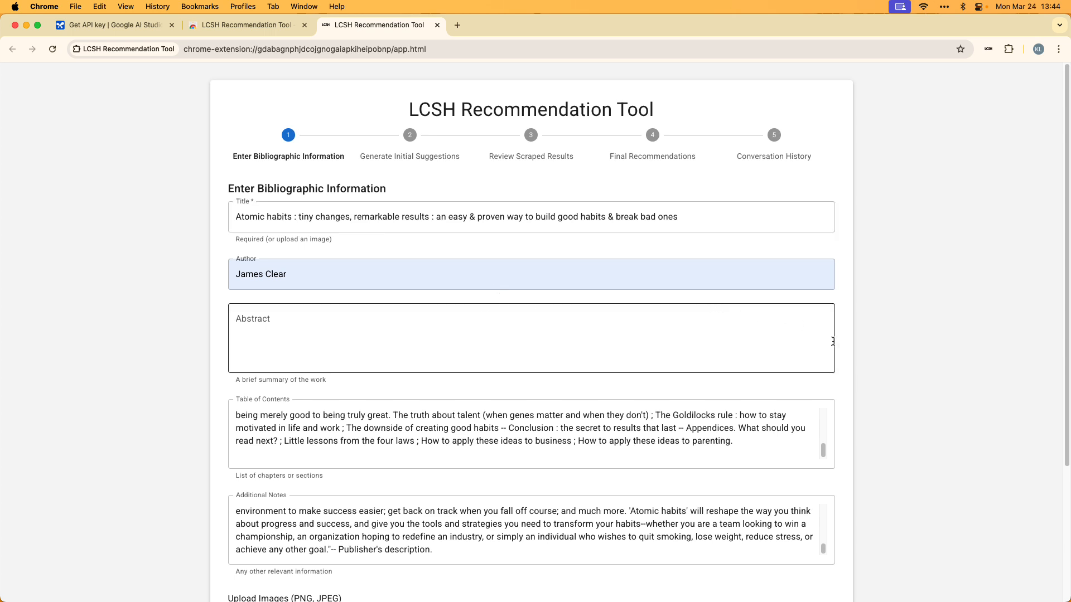
pyautogui.scroll(-4, 838, 343)
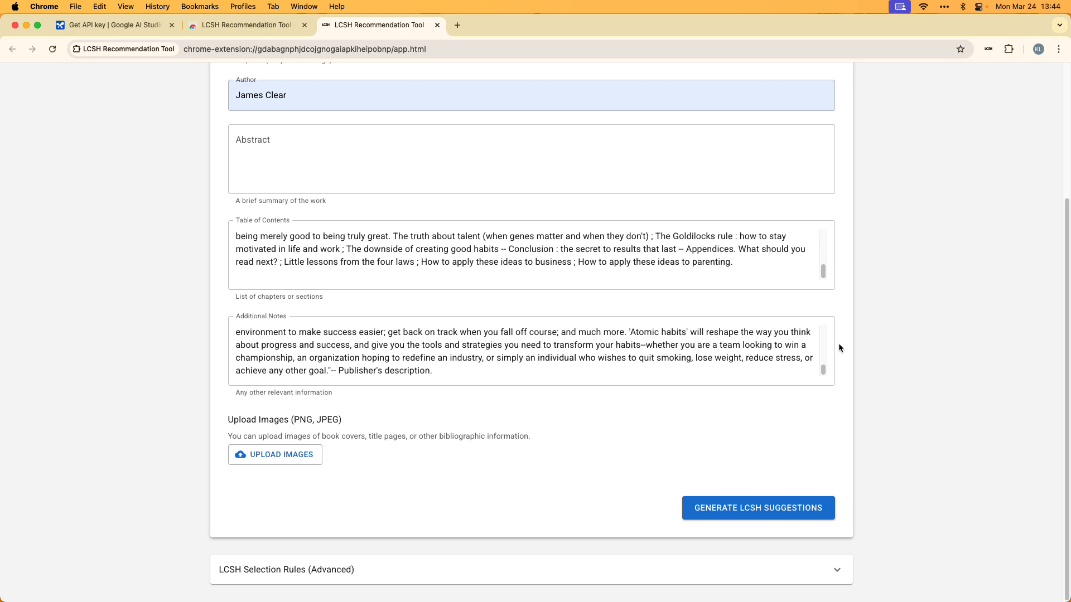
pyautogui.scroll(4, 838, 343)
pyautogui.scroll(-4, 838, 343)
pyautogui.click(794, 516)
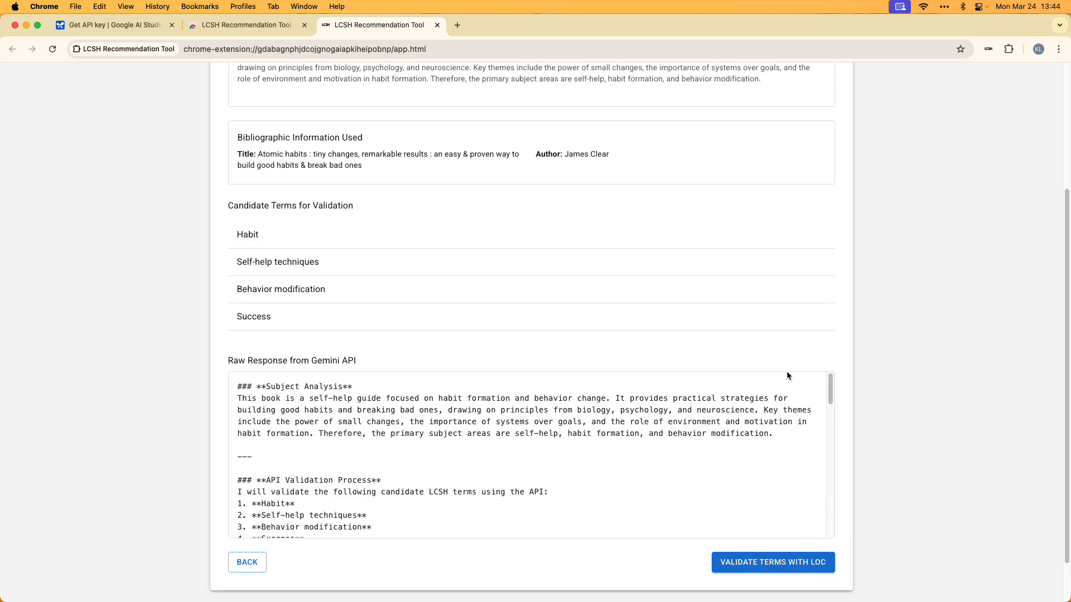
# Step: Examine the initial LCSH suggestions: the subject analysis, the candidate terms and the full raw response from the Gemini API
pyautogui.scroll(3, 787, 376)
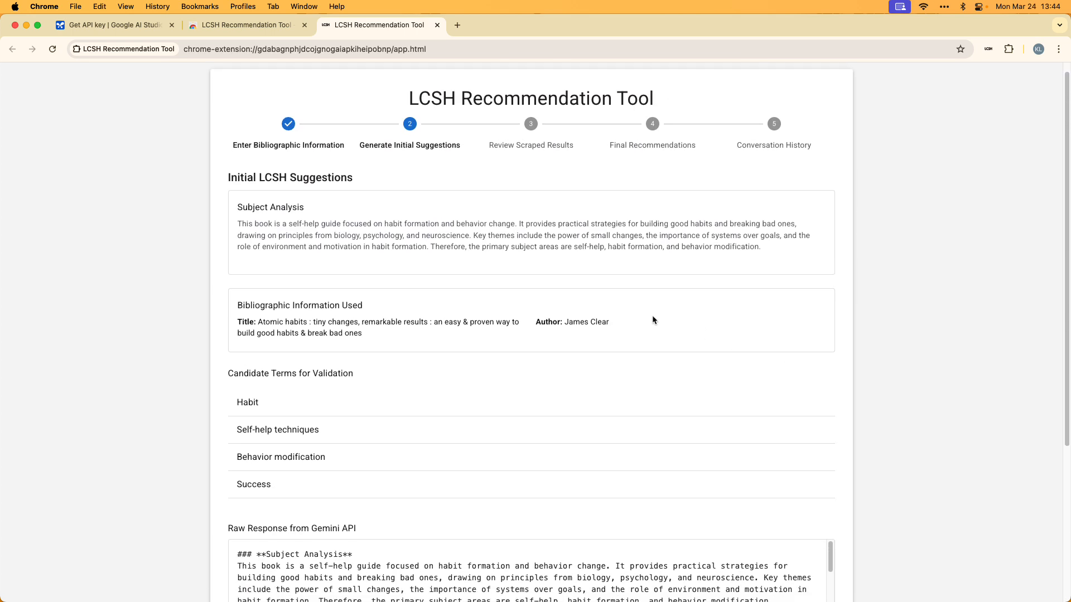
pyautogui.scroll(-5, 549, 364)
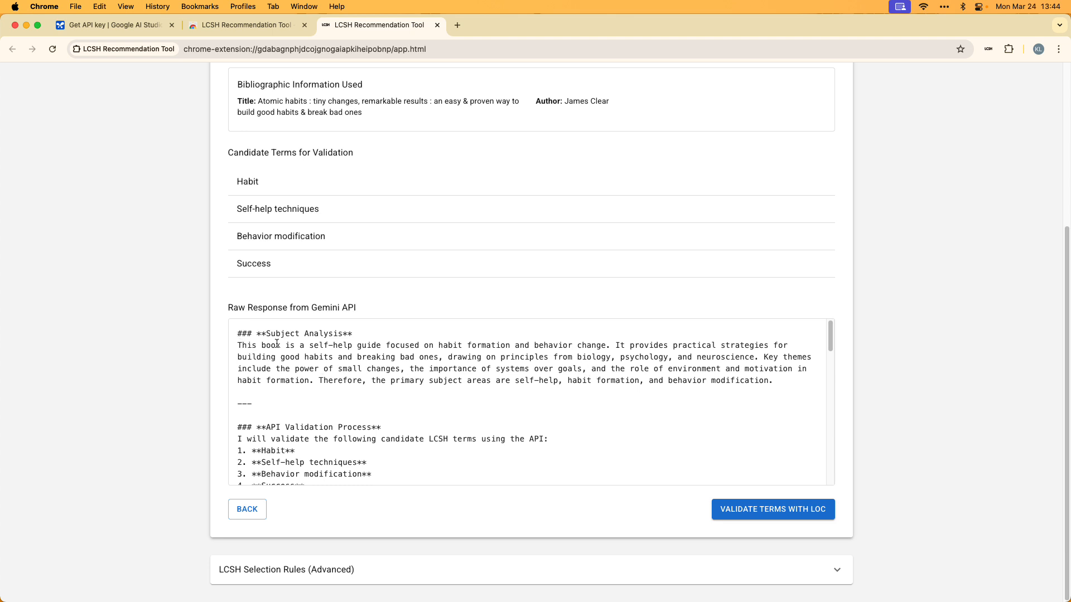
pyautogui.scroll(-1, 329, 356)
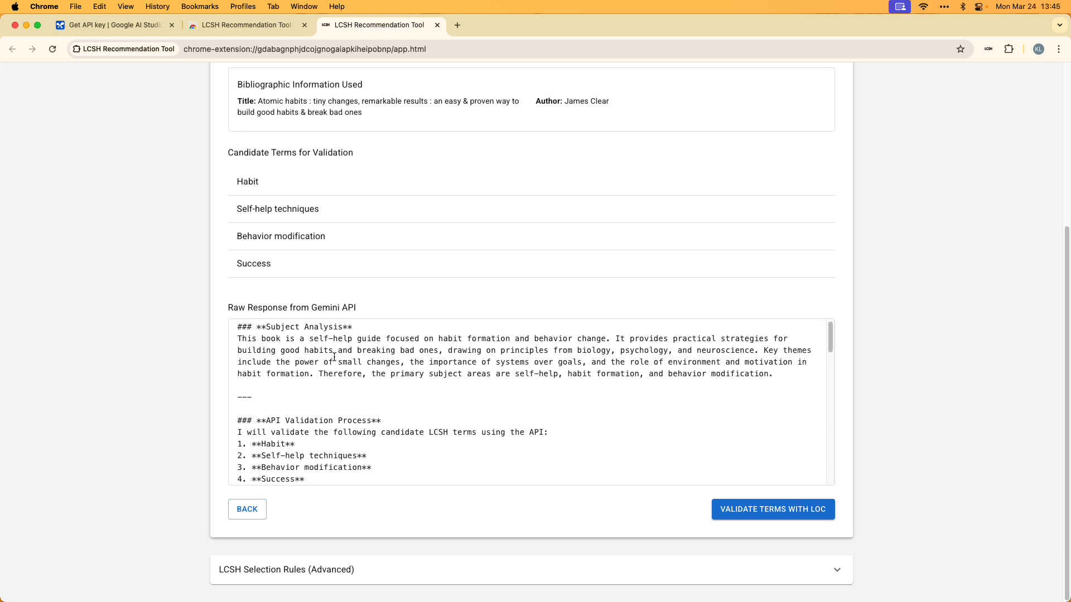
pyautogui.scroll(-5, 335, 357)
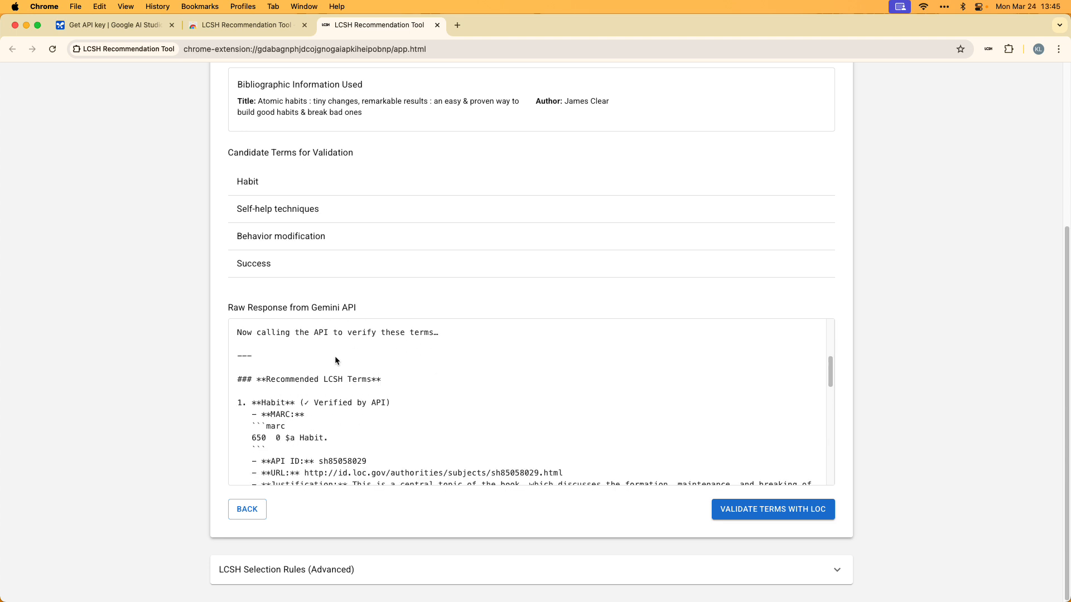
pyautogui.scroll(-10, 334, 356)
pyautogui.scroll(15, 336, 357)
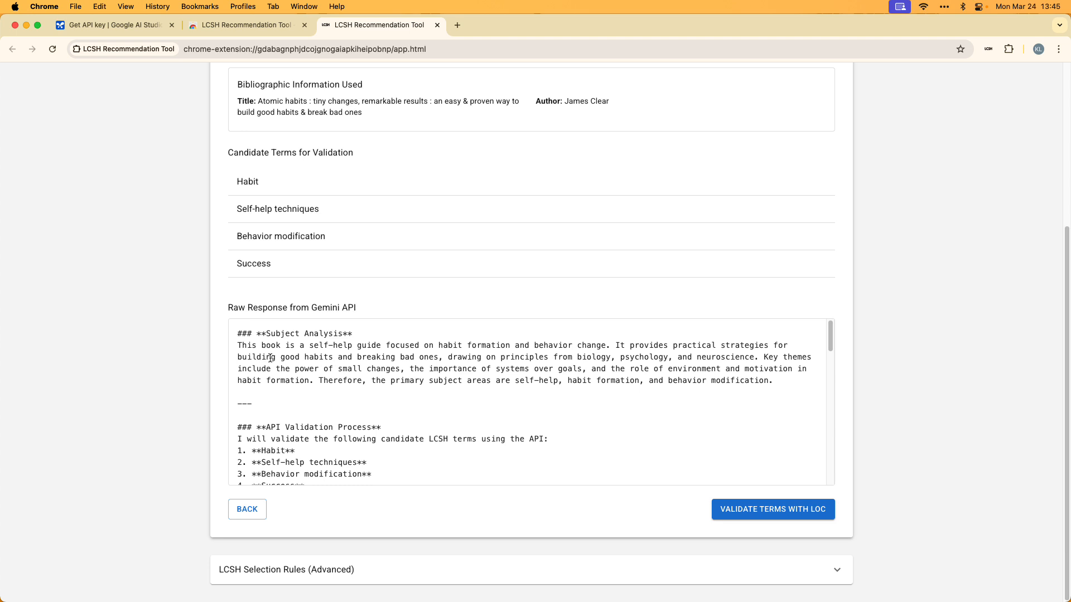
pyautogui.scroll(5, 442, 365)
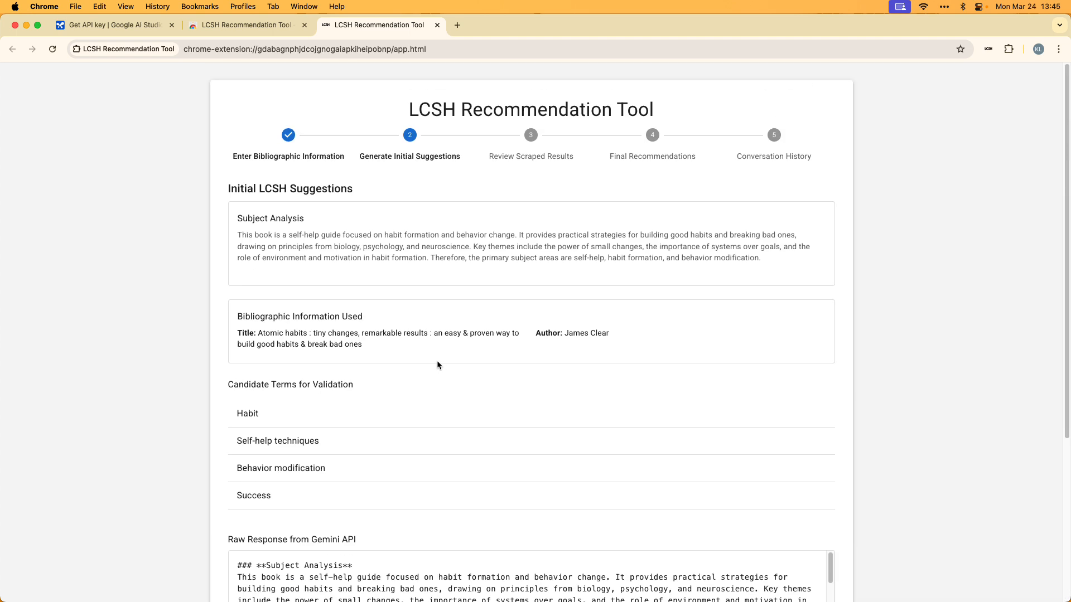
pyautogui.scroll(-5, 437, 364)
pyautogui.scroll(-9, 436, 396)
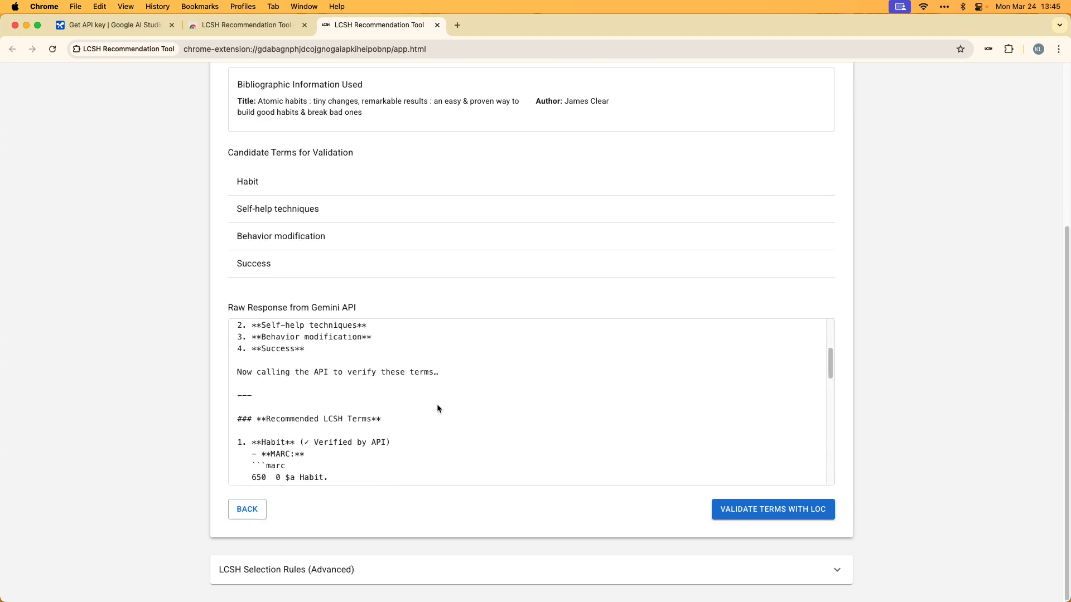
pyautogui.scroll(-10, 437, 408)
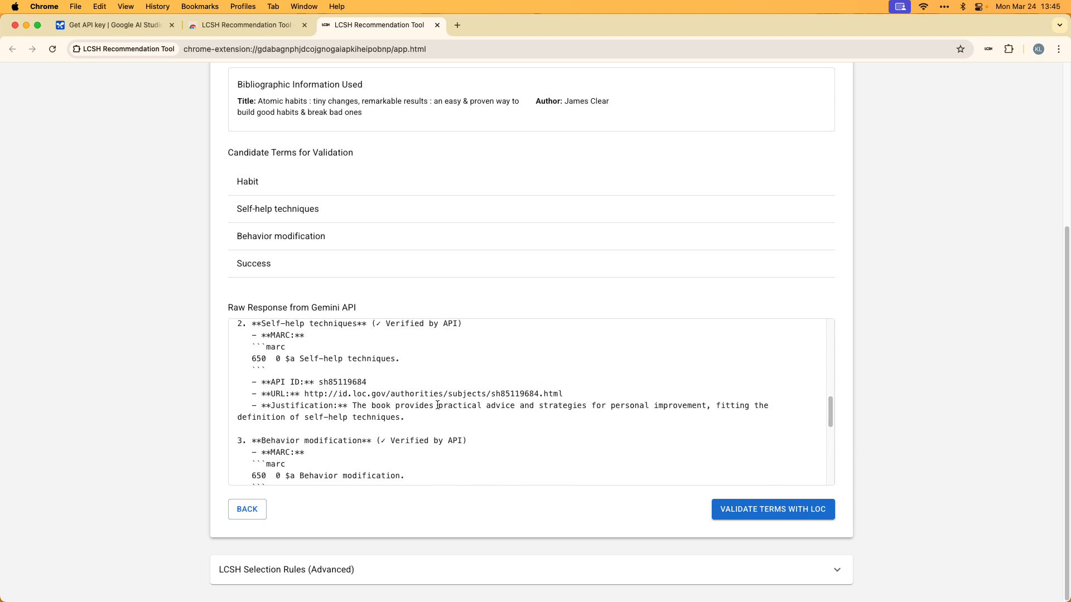
pyautogui.scroll(-5, 437, 403)
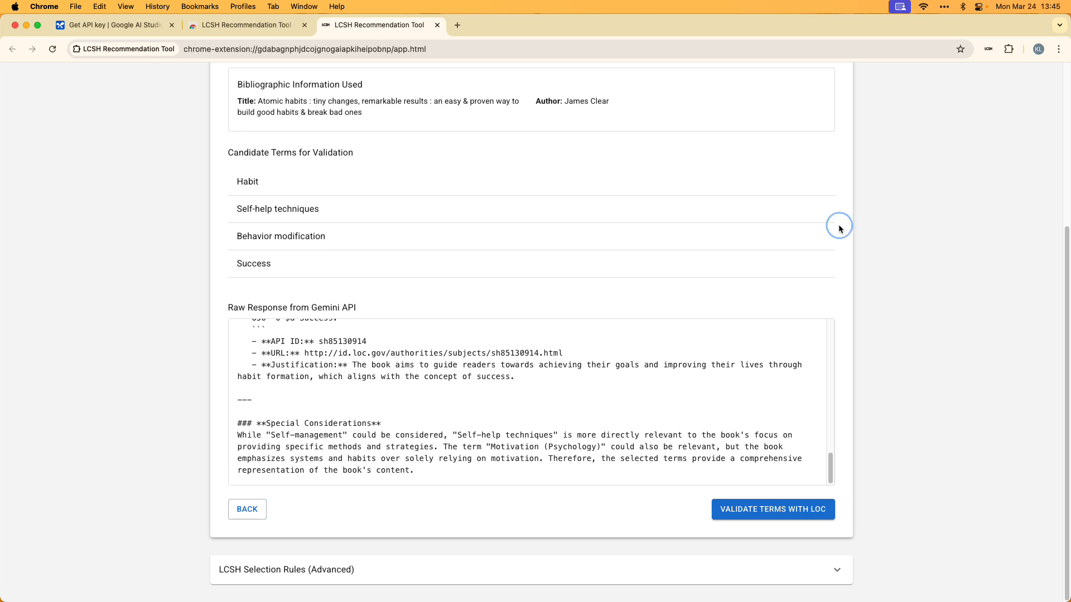
# Step: Recheck the candidate terms and validate them against the Library of Congress
pyautogui.scroll(5, 838, 232)
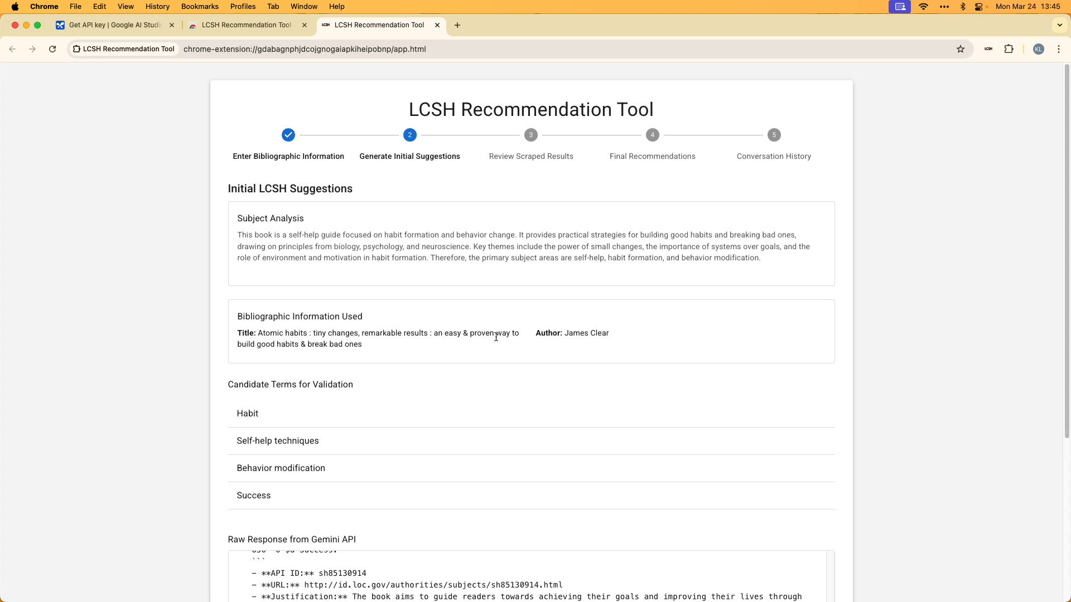
pyautogui.scroll(-2, 493, 357)
pyautogui.scroll(-3, 493, 360)
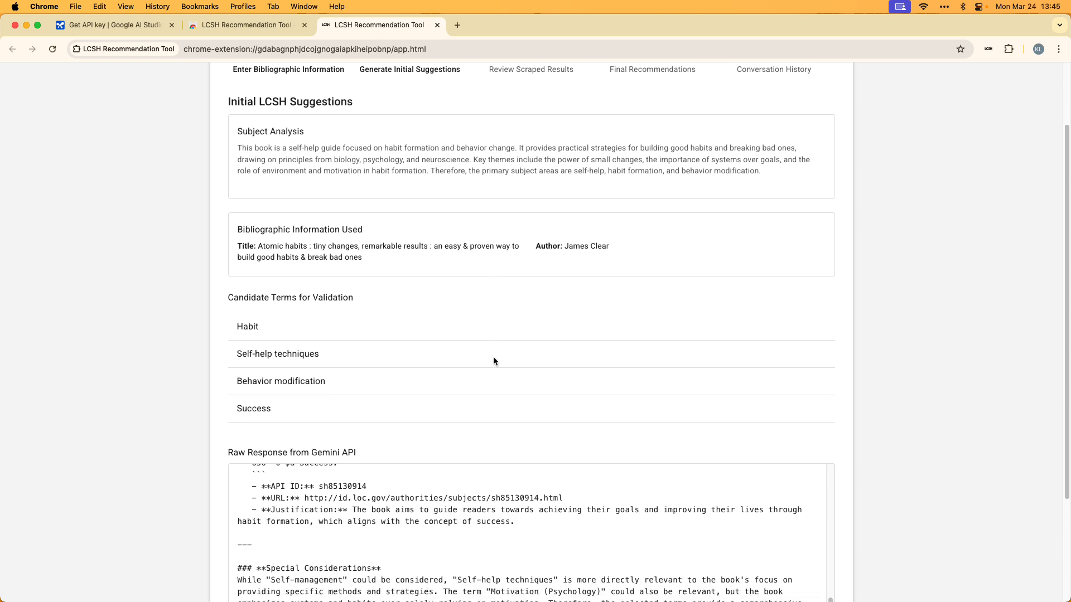
pyautogui.scroll(-5, 493, 357)
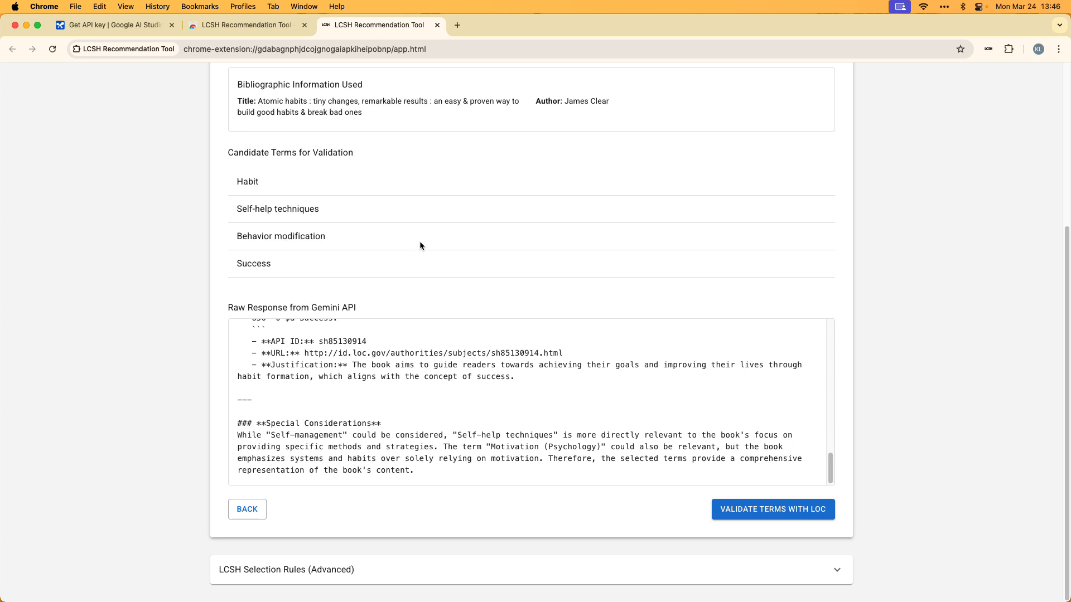
pyautogui.click(793, 516)
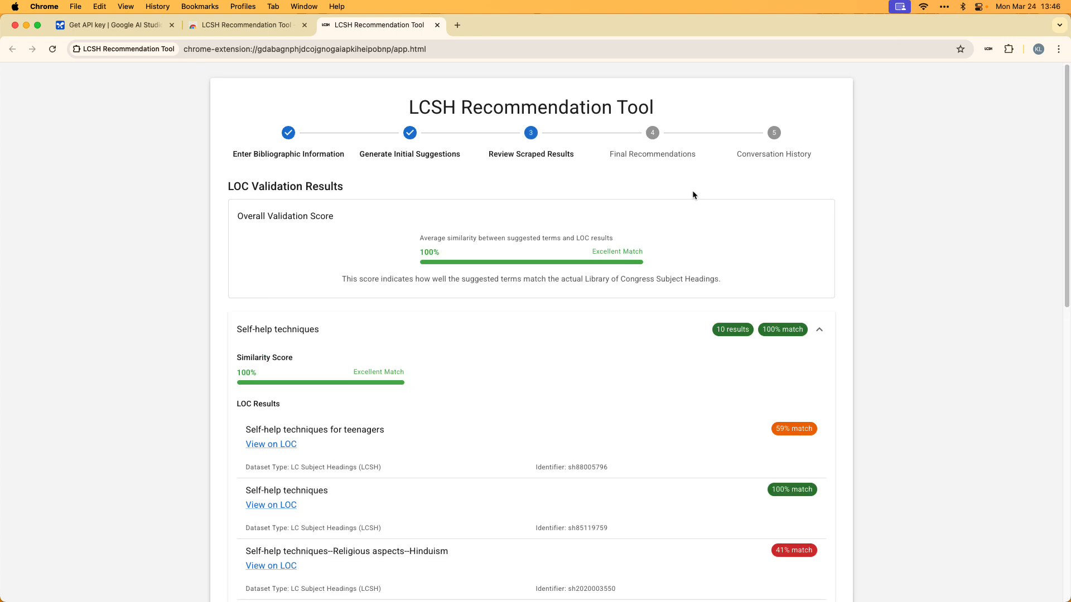
# Step: Review the overall LOC validation score and the match percentages of the headings listed for Self-help techniques
pyautogui.scroll(-4, 693, 194)
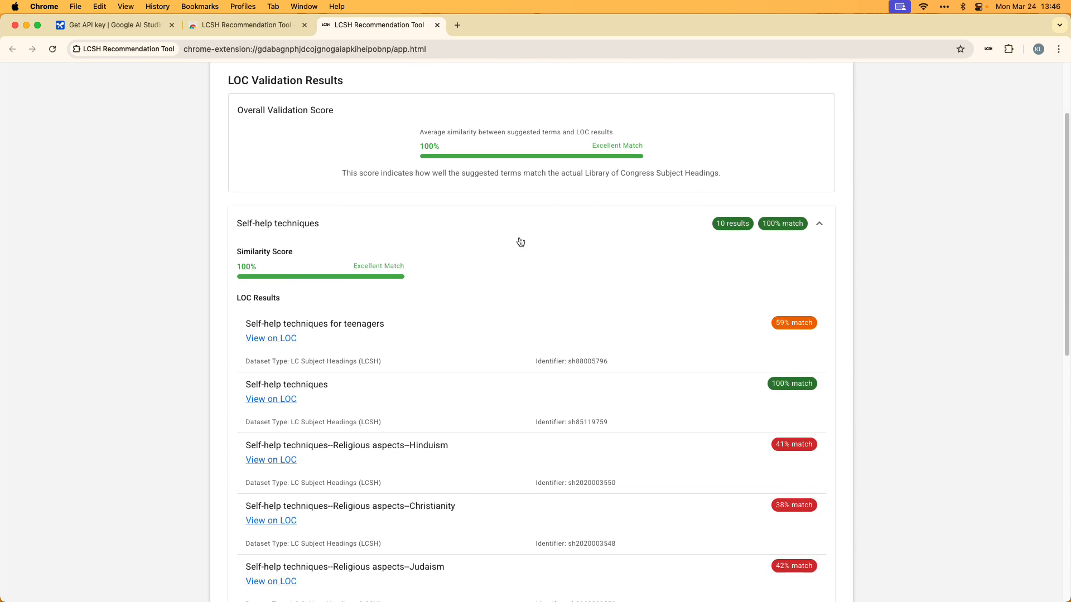
pyautogui.scroll(1, 519, 242)
pyautogui.scroll(-3, 519, 241)
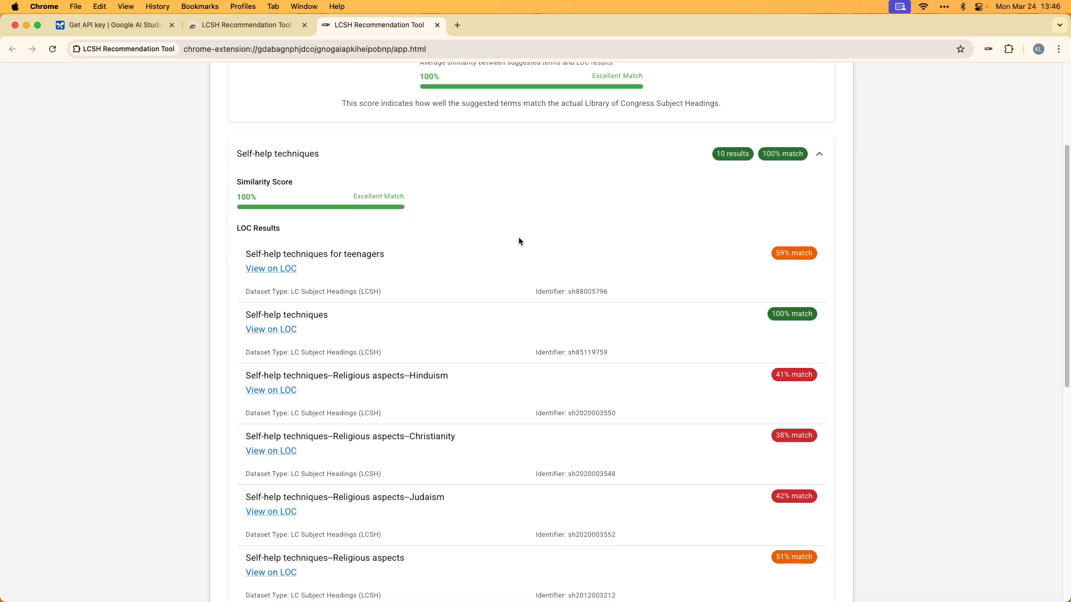
pyautogui.scroll(2, 519, 239)
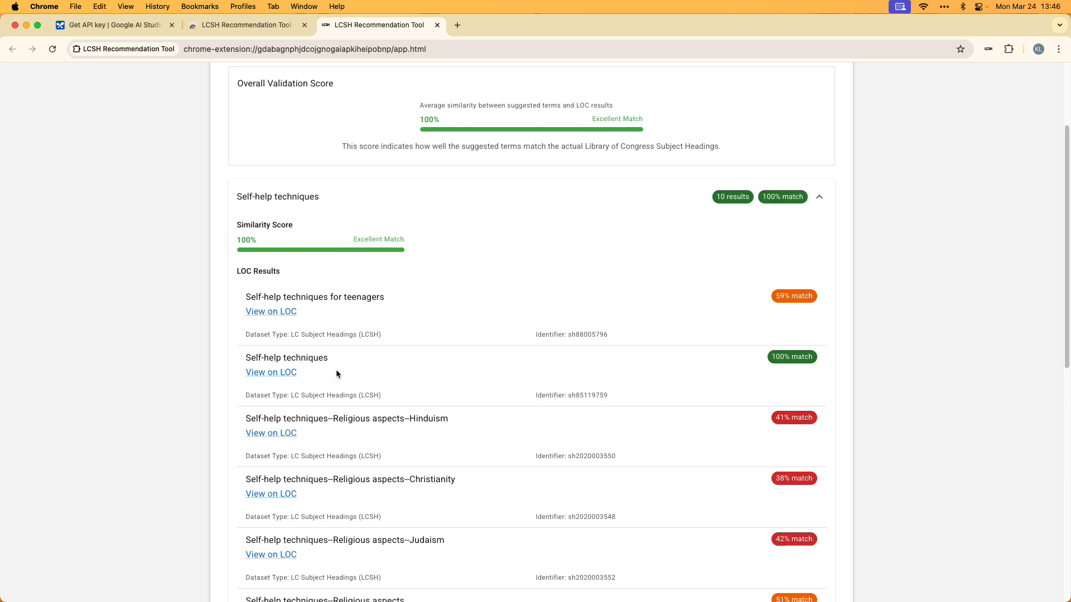
pyautogui.scroll(-3, 340, 374)
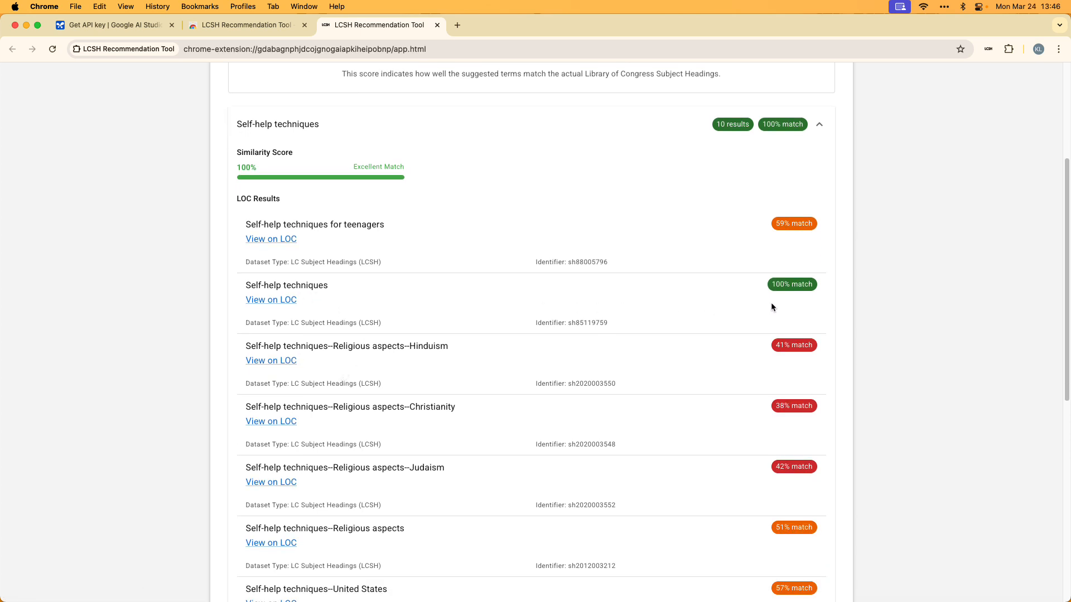
pyautogui.scroll(-15, 701, 310)
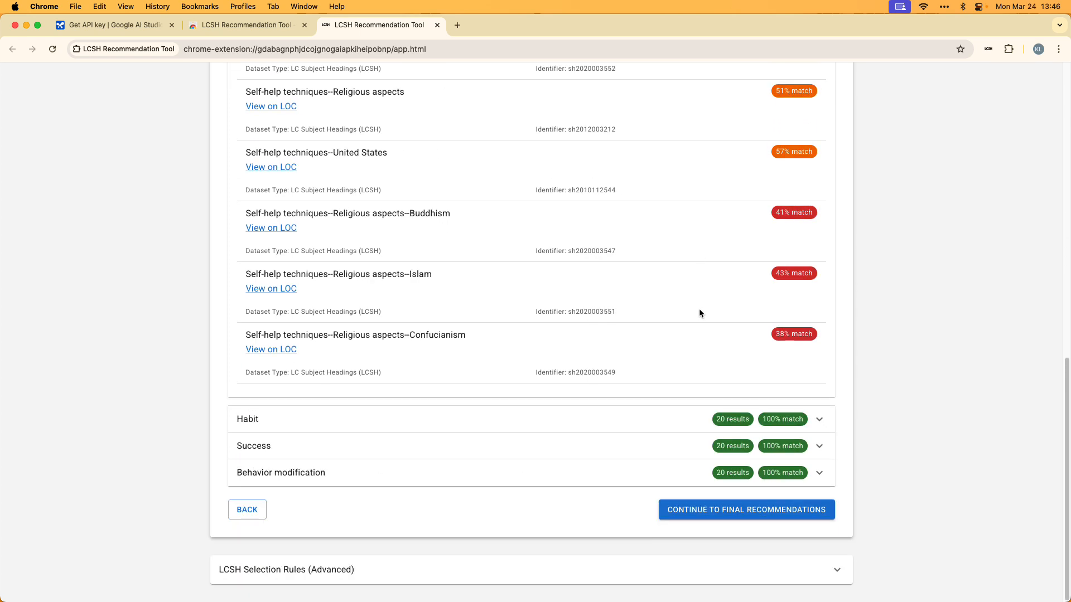
# Step: Expand the Habit term's LOC results and compare its matching headings with those for Self-help techniques
pyautogui.click(819, 419)
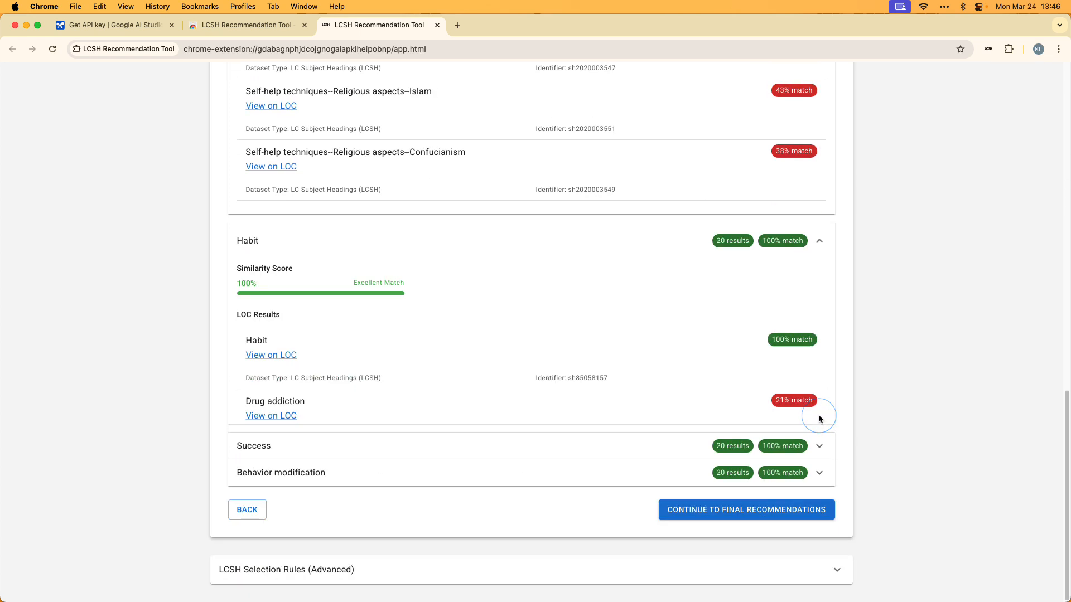
pyautogui.scroll(20, 769, 383)
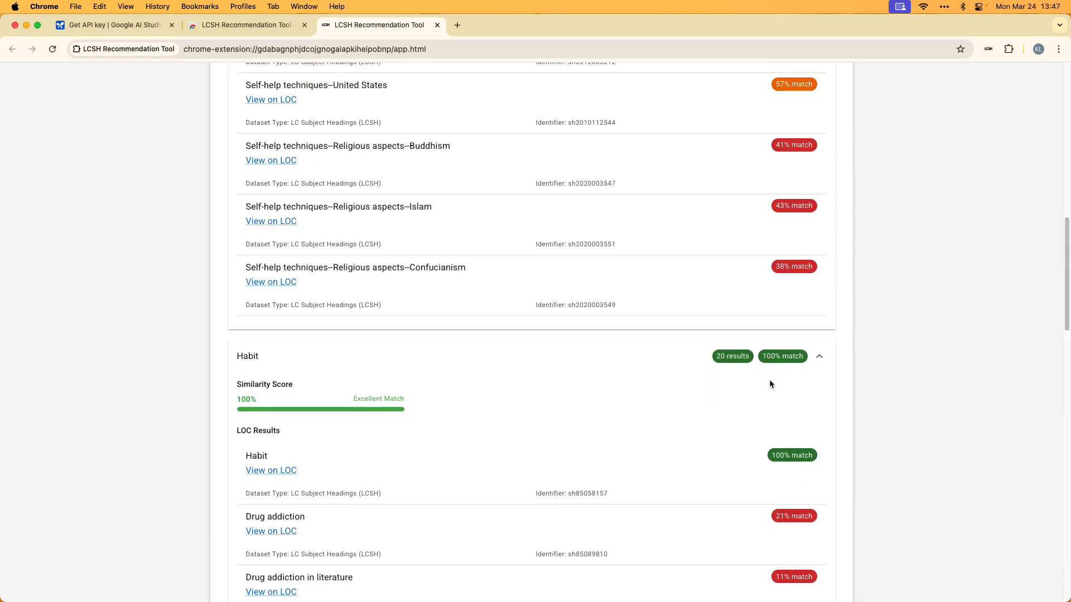
pyautogui.scroll(-3, 497, 377)
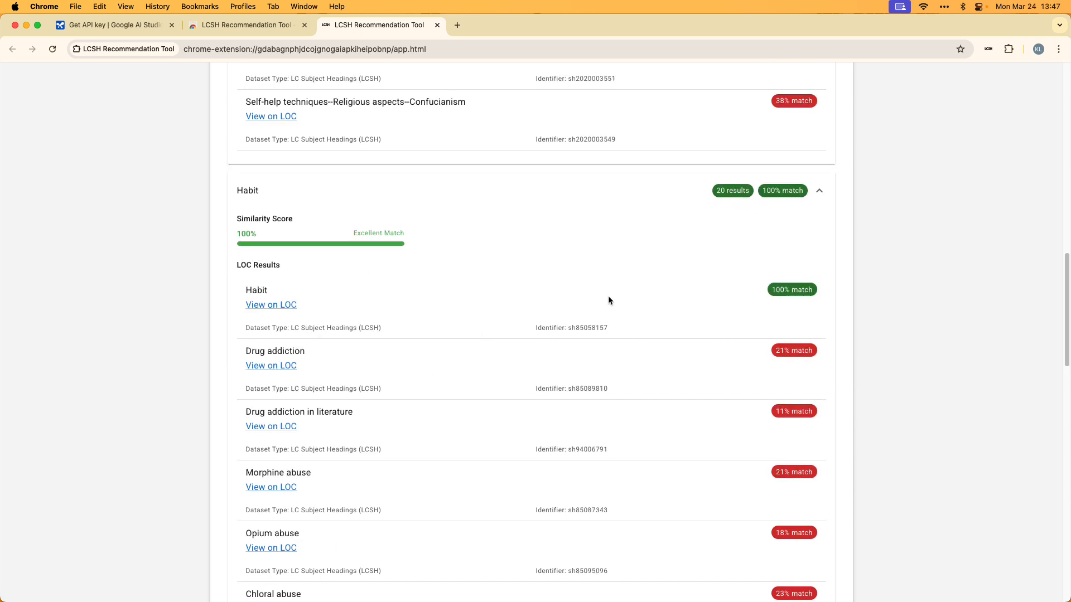
pyautogui.scroll(10, 609, 300)
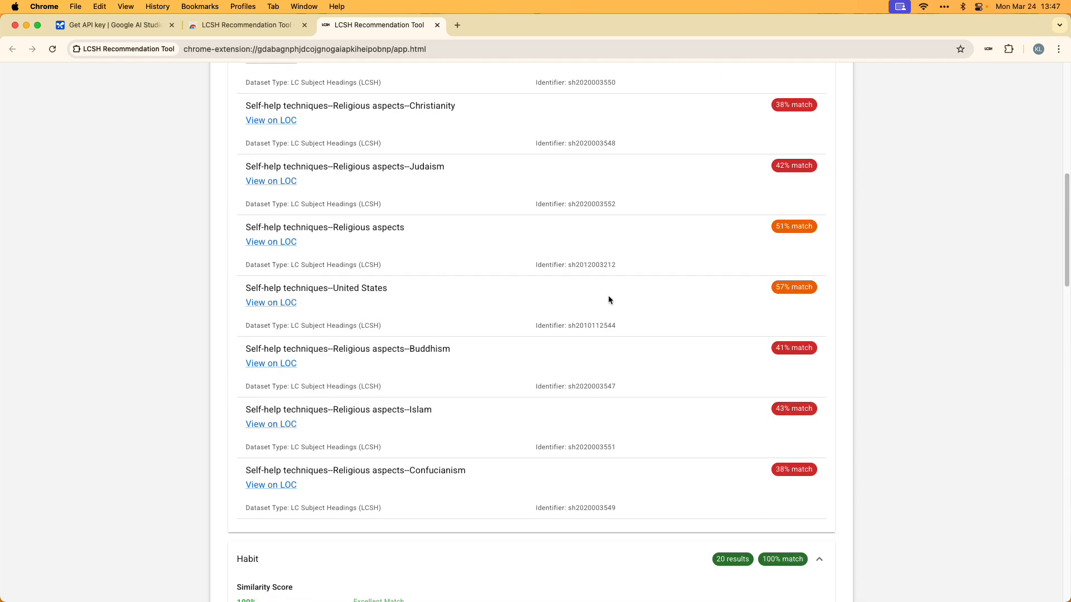
pyautogui.scroll(5, 609, 297)
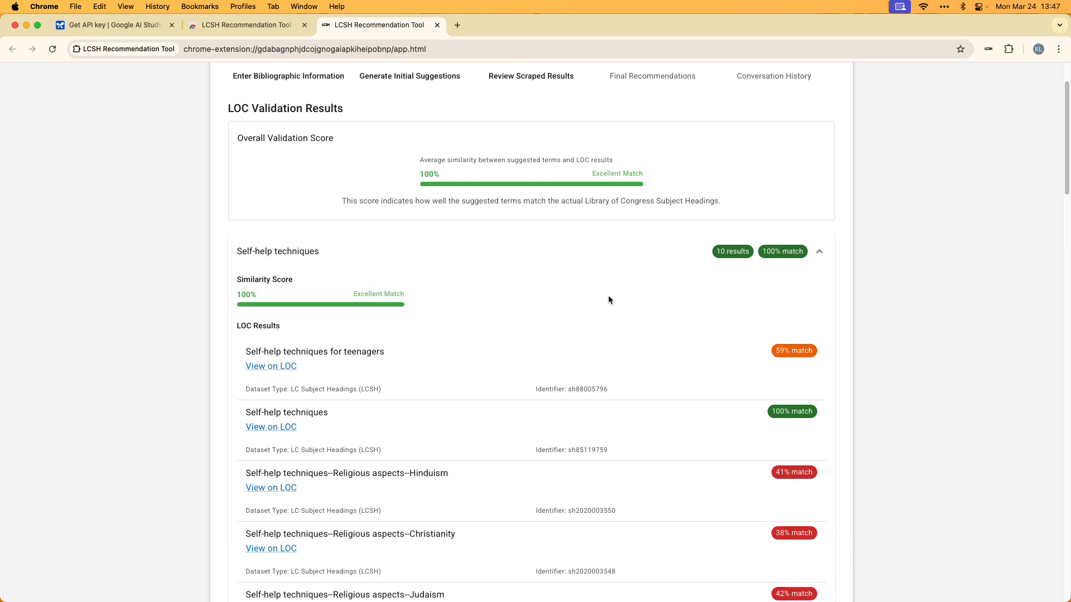
pyautogui.scroll(-10, 608, 298)
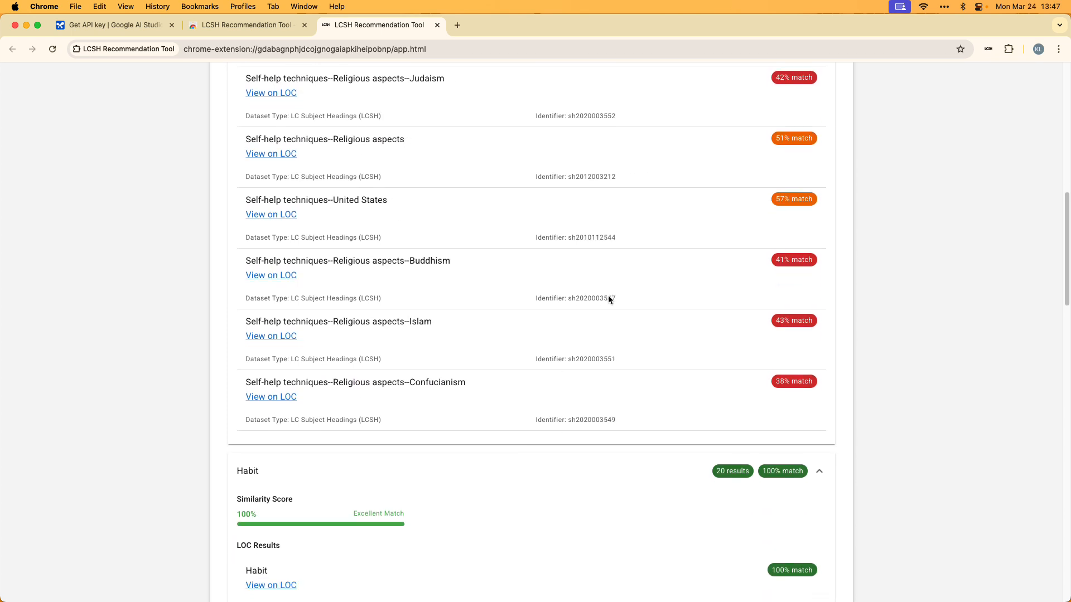
pyautogui.scroll(-15, 608, 296)
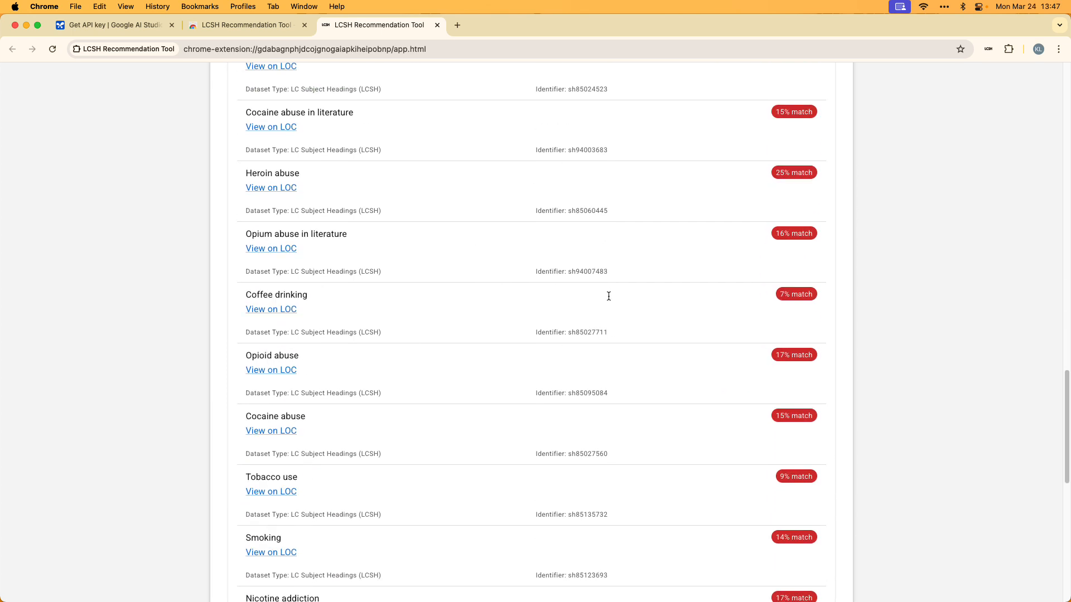
pyautogui.scroll(-1, 608, 296)
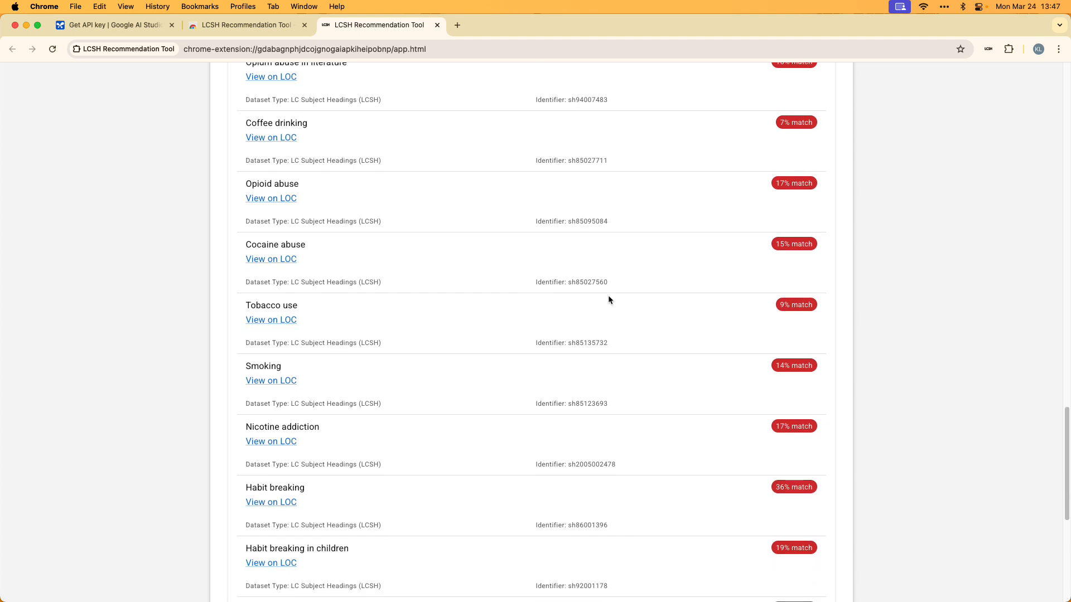
pyautogui.scroll(-2, 608, 296)
pyautogui.scroll(-4, 609, 297)
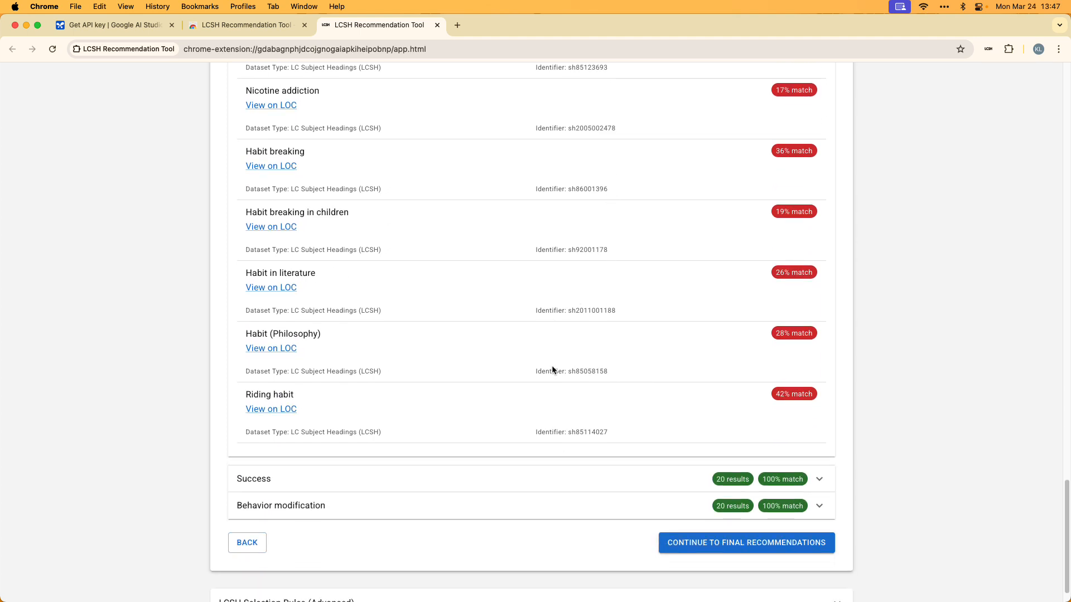
# Step: Expand the LOC results for Success and Behavior modification and review the match percentages of their headings
pyautogui.click(640, 483)
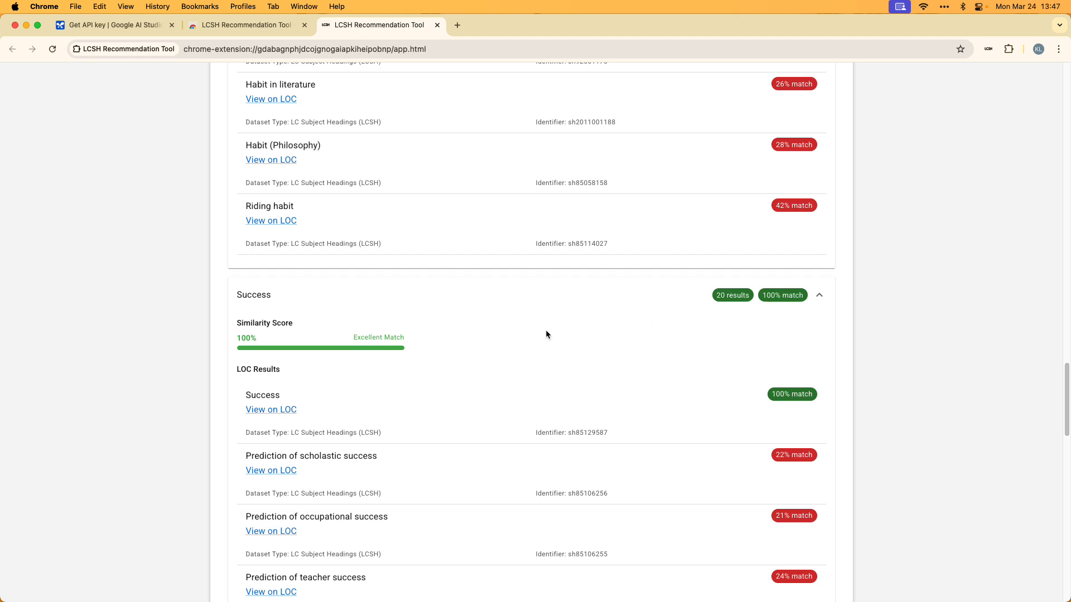
pyautogui.scroll(-20, 560, 336)
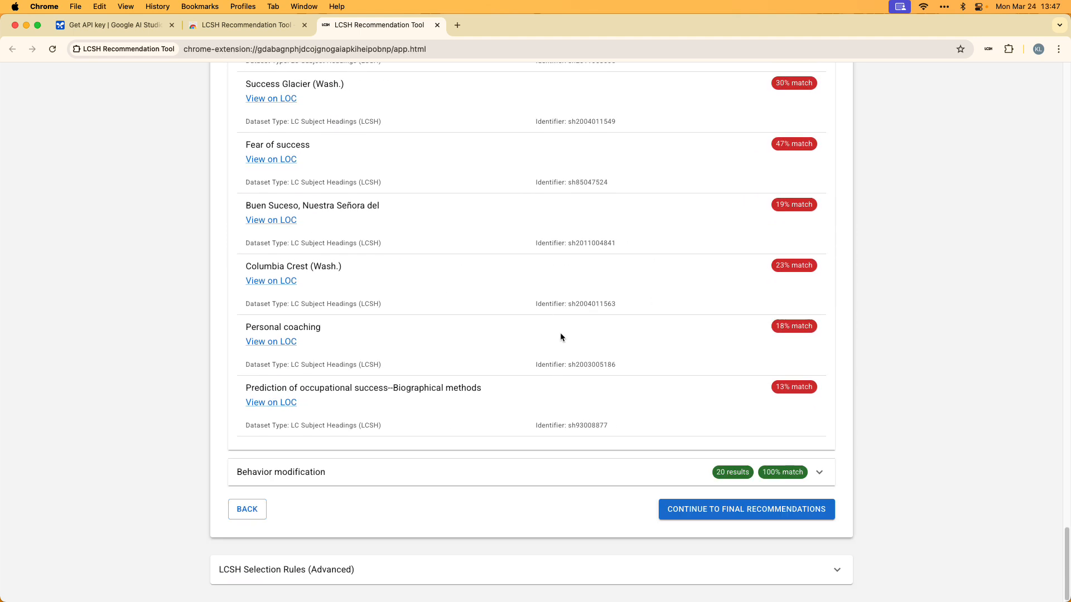
pyautogui.click(626, 474)
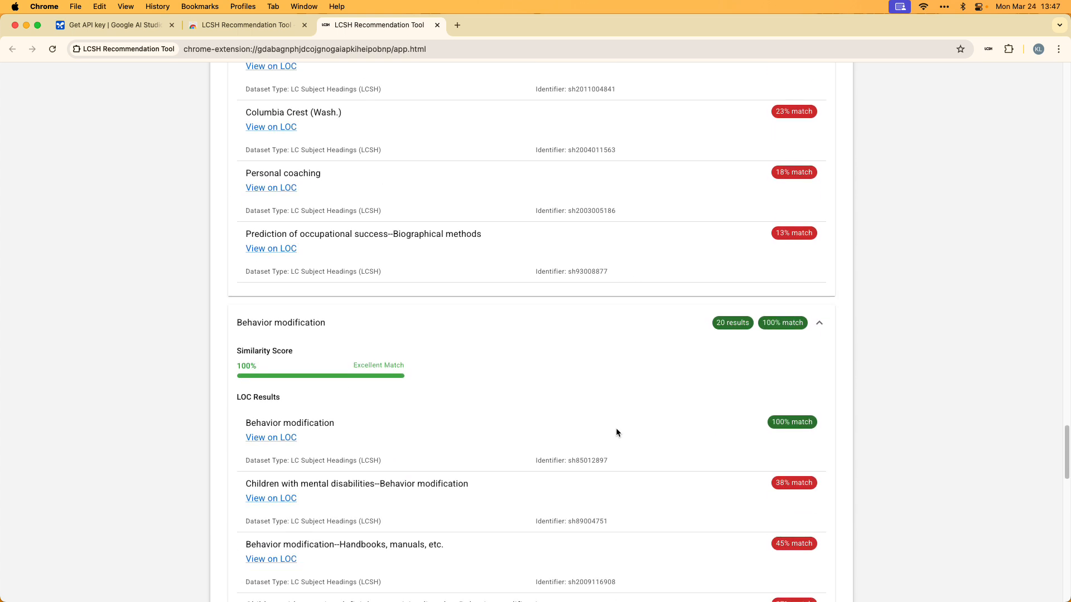
pyautogui.scroll(-15, 649, 418)
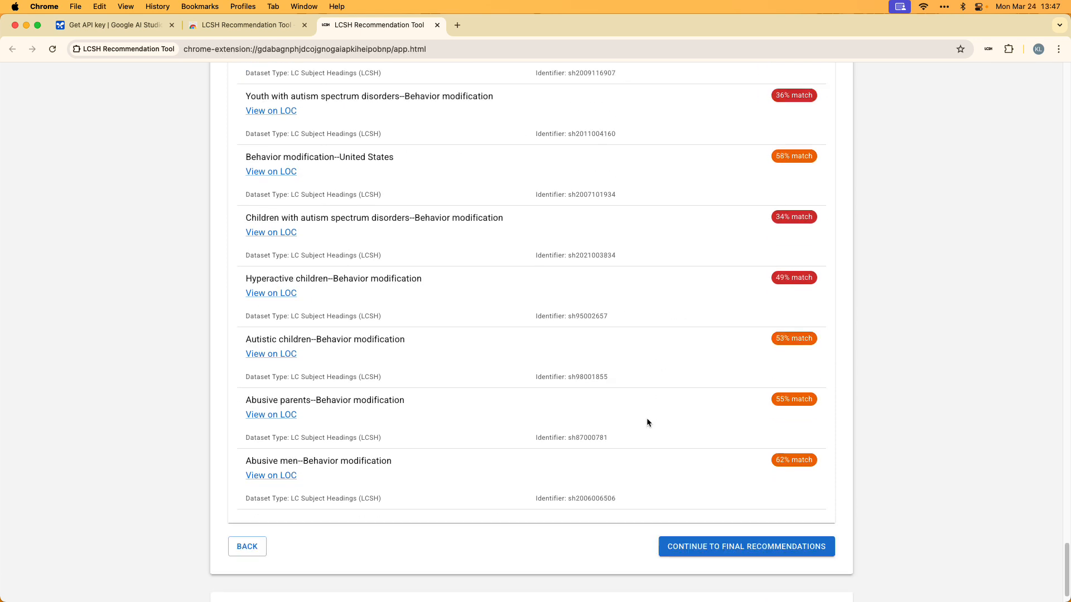
pyautogui.scroll(-3, 647, 421)
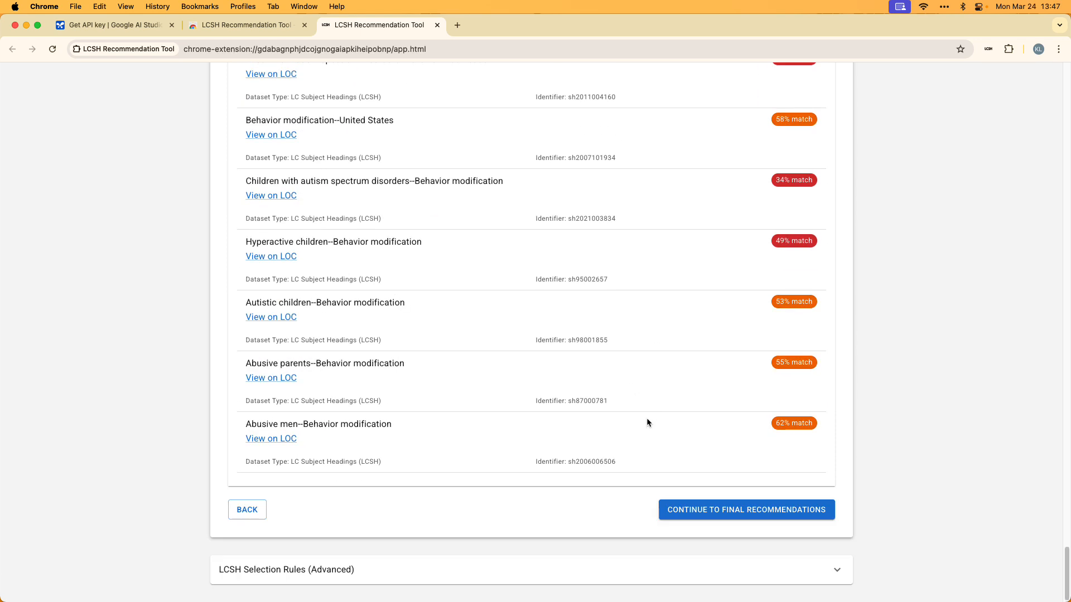
pyautogui.scroll(12, 652, 418)
pyautogui.scroll(11, 653, 415)
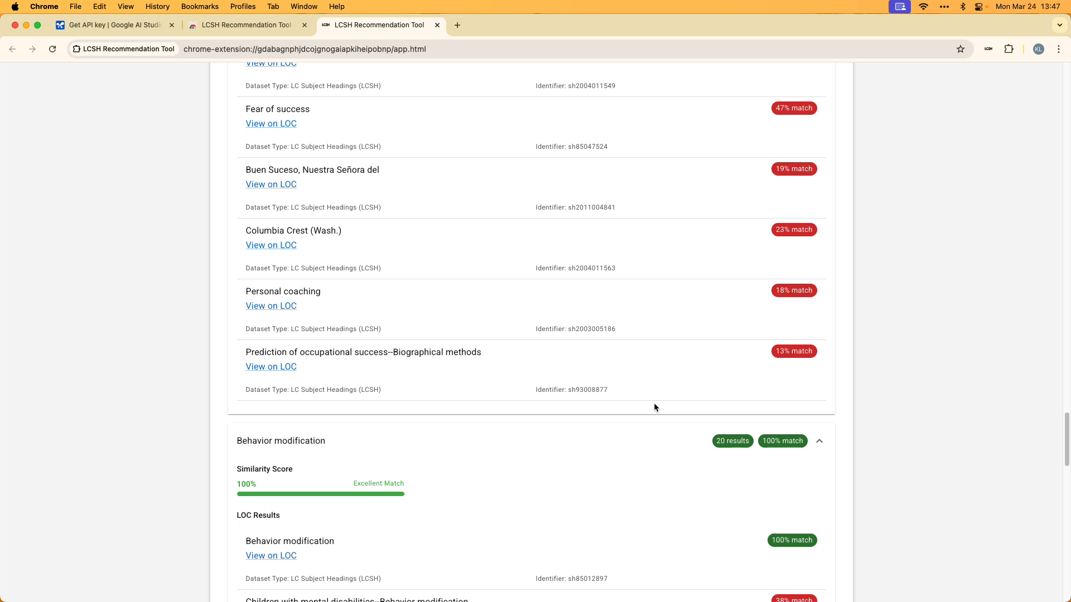
pyautogui.scroll(5, 654, 404)
pyautogui.scroll(-11, 654, 403)
pyautogui.scroll(-15, 655, 403)
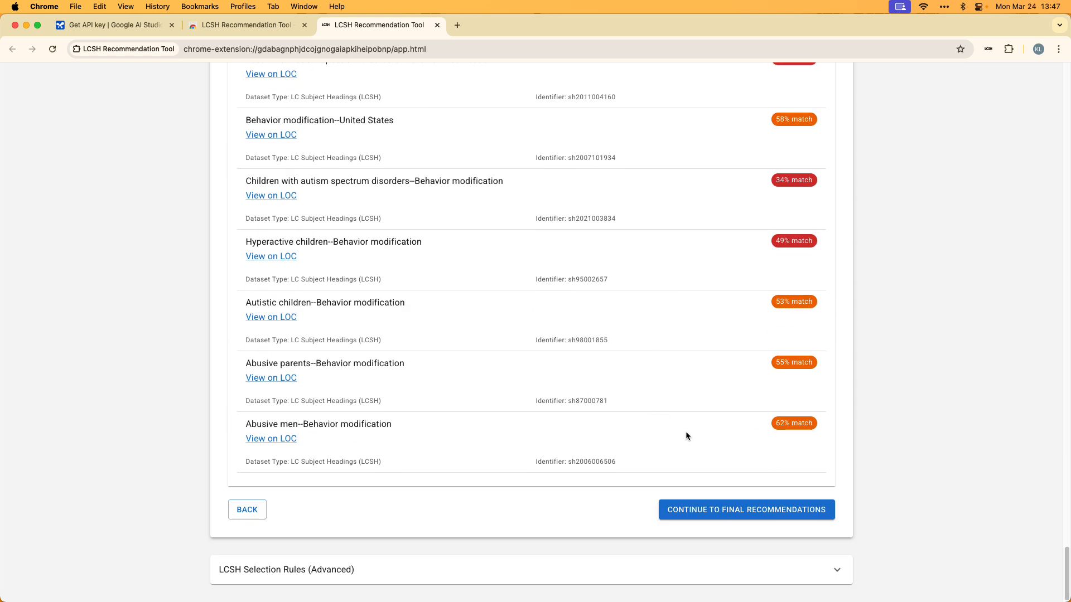
# Step: Expand the advanced LCSH Selection Rules to view the rules that guide the AI
pyautogui.click(839, 577)
pyautogui.scroll(-3, 859, 477)
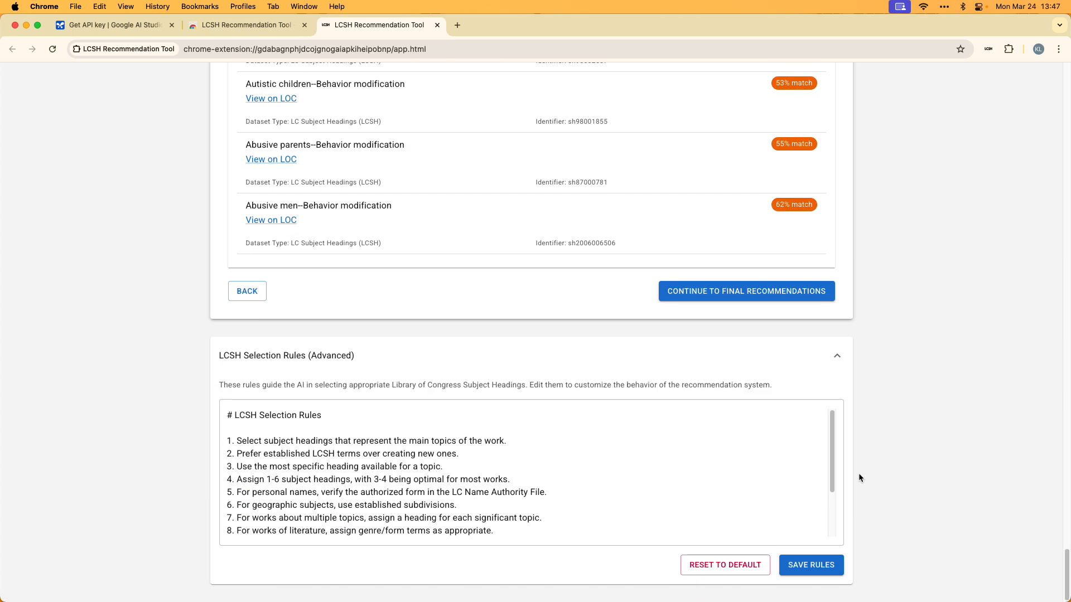
pyautogui.scroll(9, 860, 451)
pyautogui.scroll(-6, 859, 448)
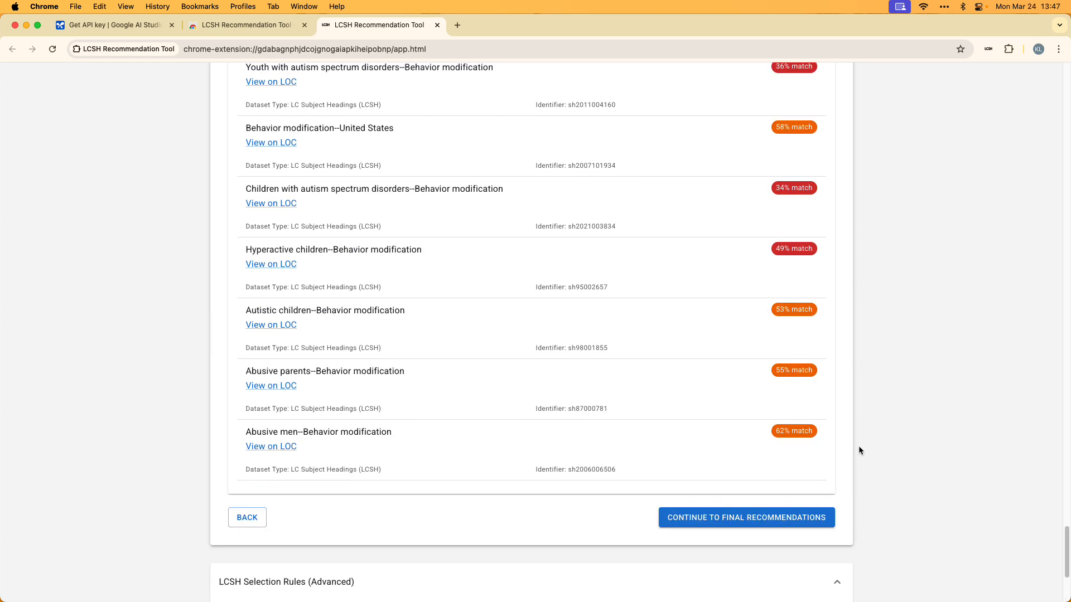
# Step: Open the Library of Congress record for the Behavior modification heading, examine its broader, narrower and matching terms, and close it
pyautogui.scroll(1, 859, 451)
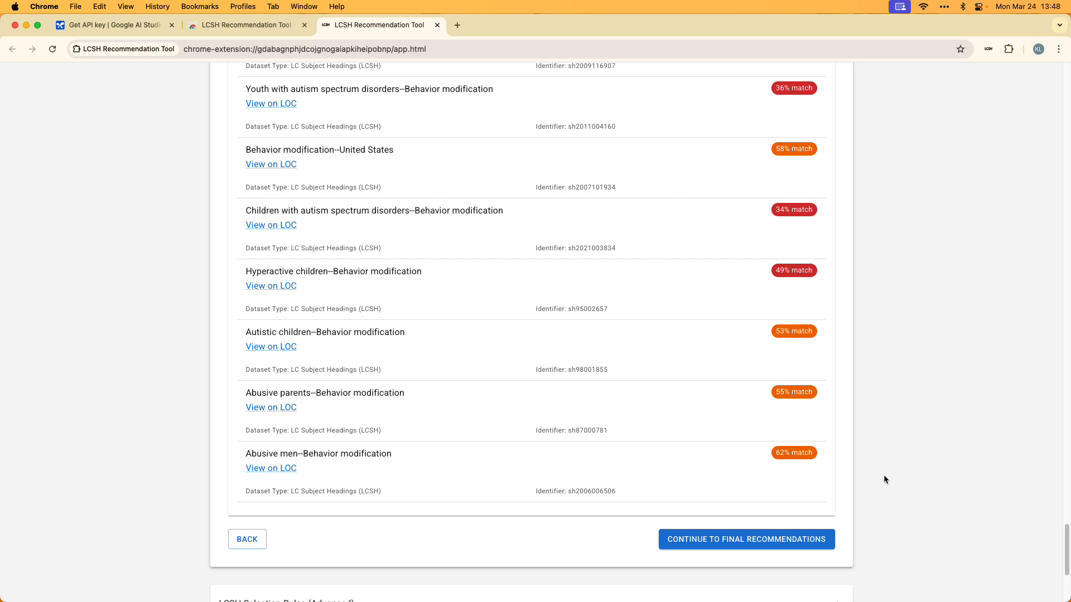
pyautogui.scroll(10, 884, 478)
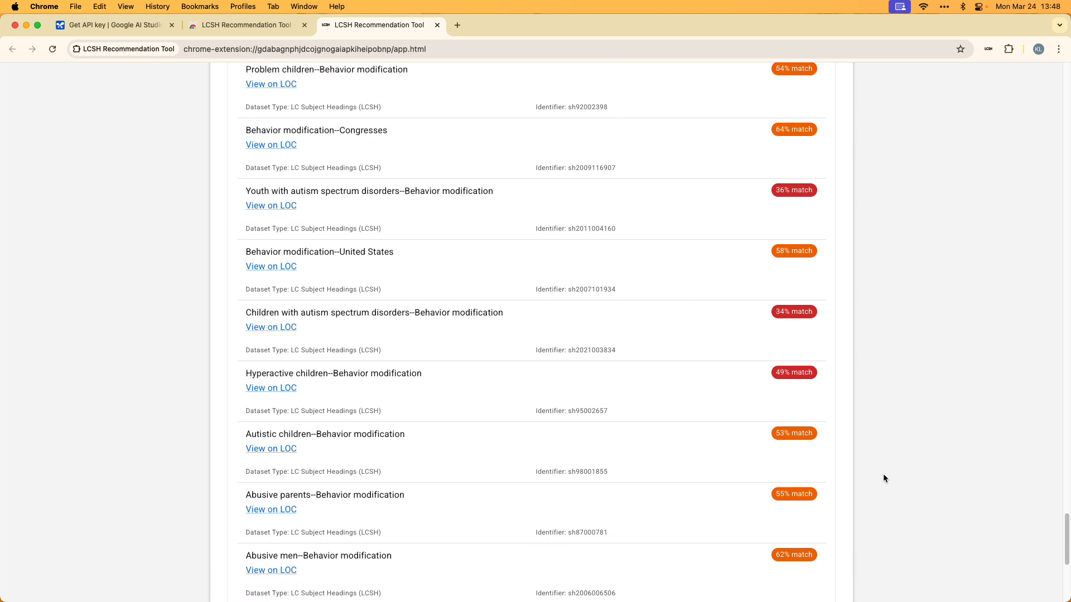
pyautogui.scroll(8, 884, 479)
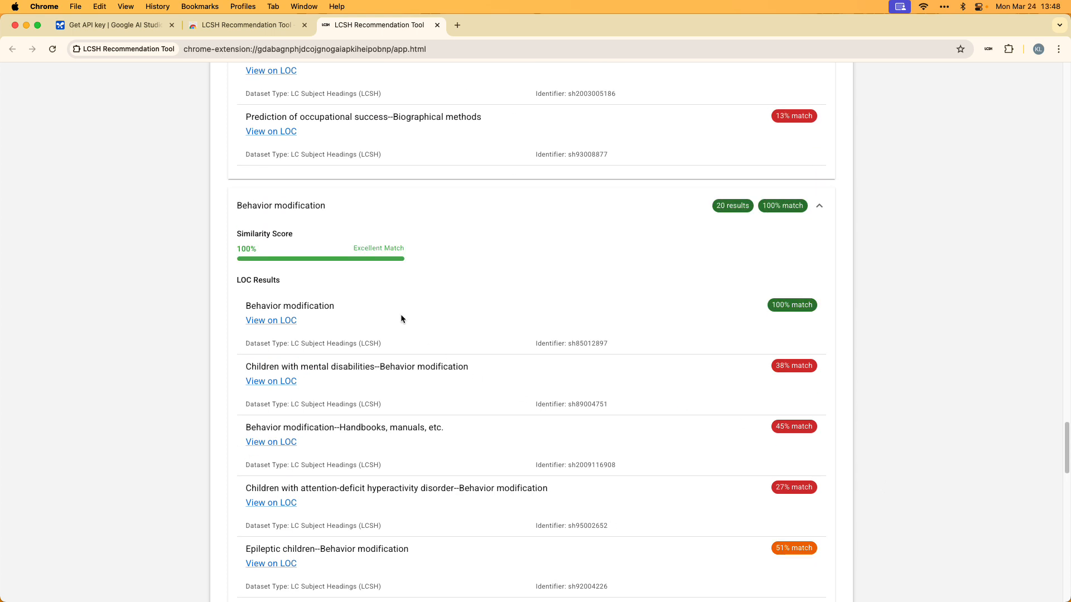
pyautogui.click(291, 326)
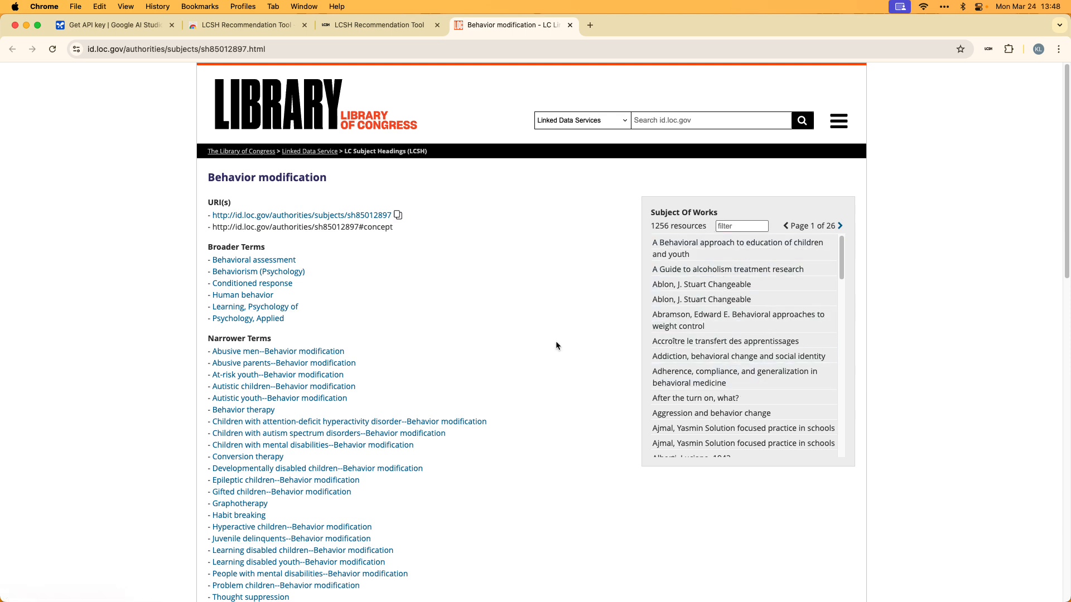
pyautogui.scroll(-3, 556, 346)
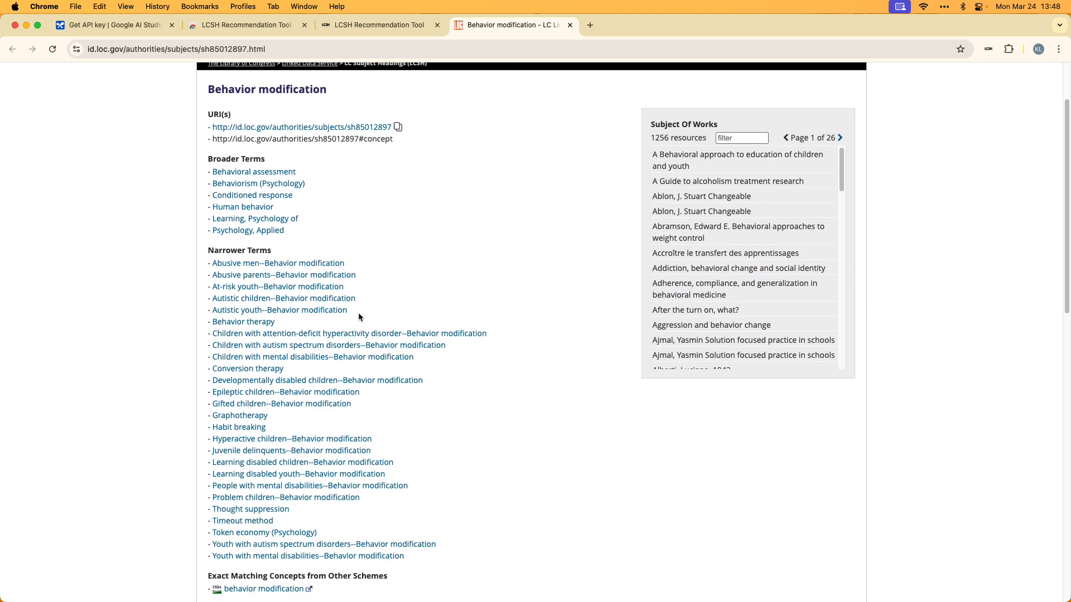
pyautogui.scroll(-1, 559, 307)
pyautogui.scroll(-3, 559, 307)
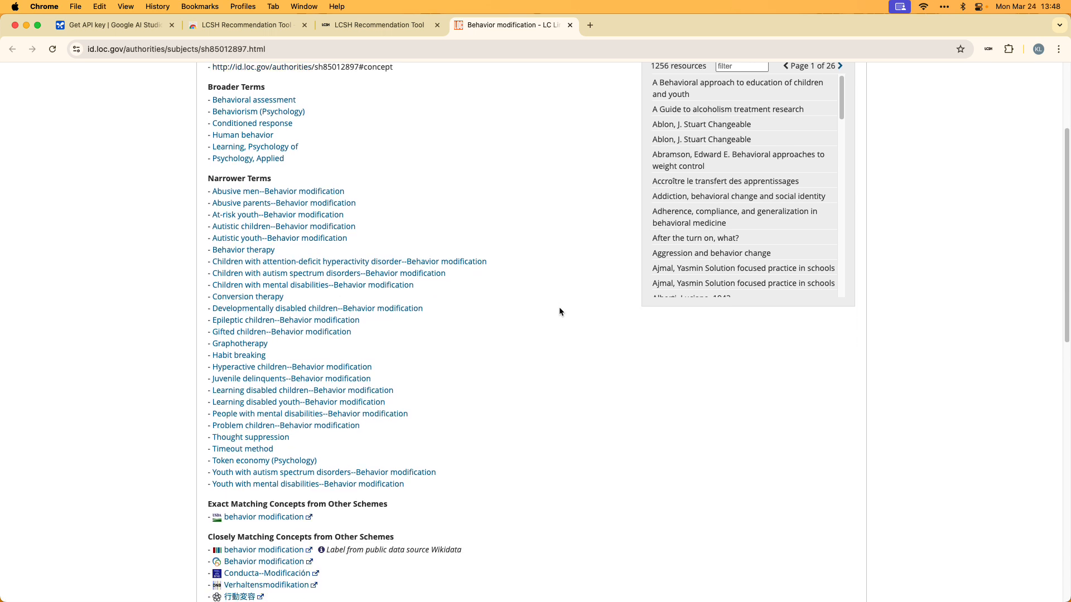
pyautogui.scroll(-3, 560, 311)
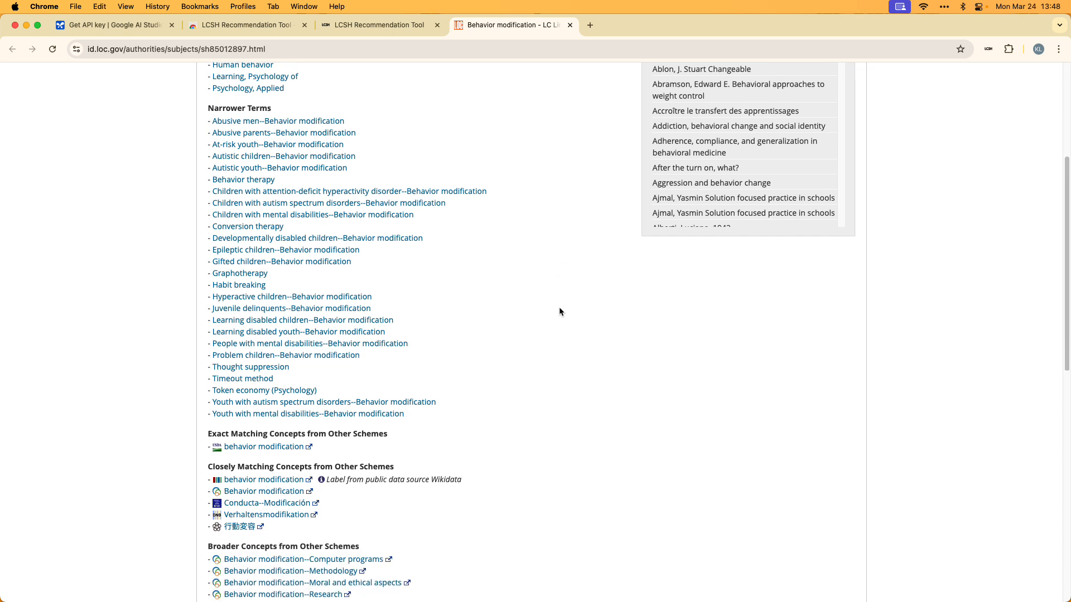
pyautogui.click(569, 26)
# Step: Continue from the LOC validation results to the final recommendations
pyautogui.scroll(-15, 609, 251)
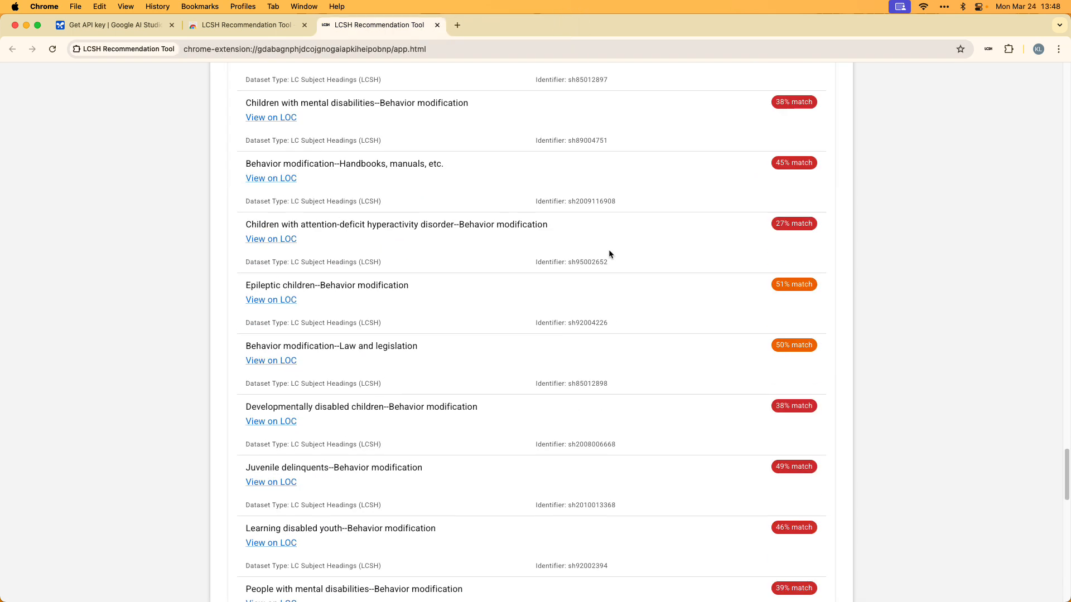
pyautogui.scroll(-4, 657, 305)
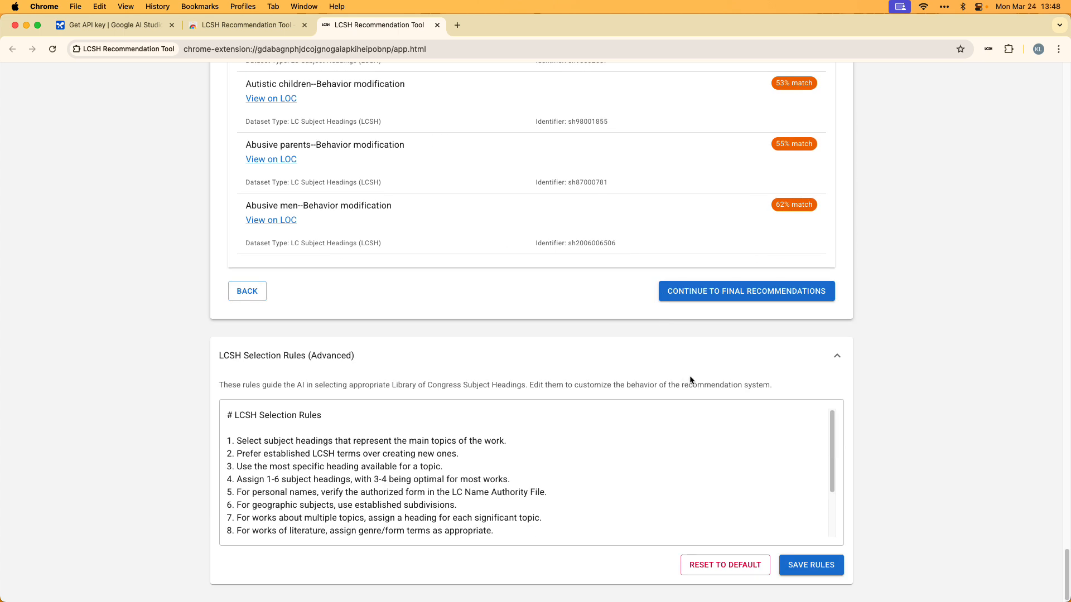
pyautogui.click(750, 296)
# Step: Review the final recommendations: each heading's similarity score, LCSH ID, MARC 650 record and justification, plus the special considerations
pyautogui.scroll(15, 564, 303)
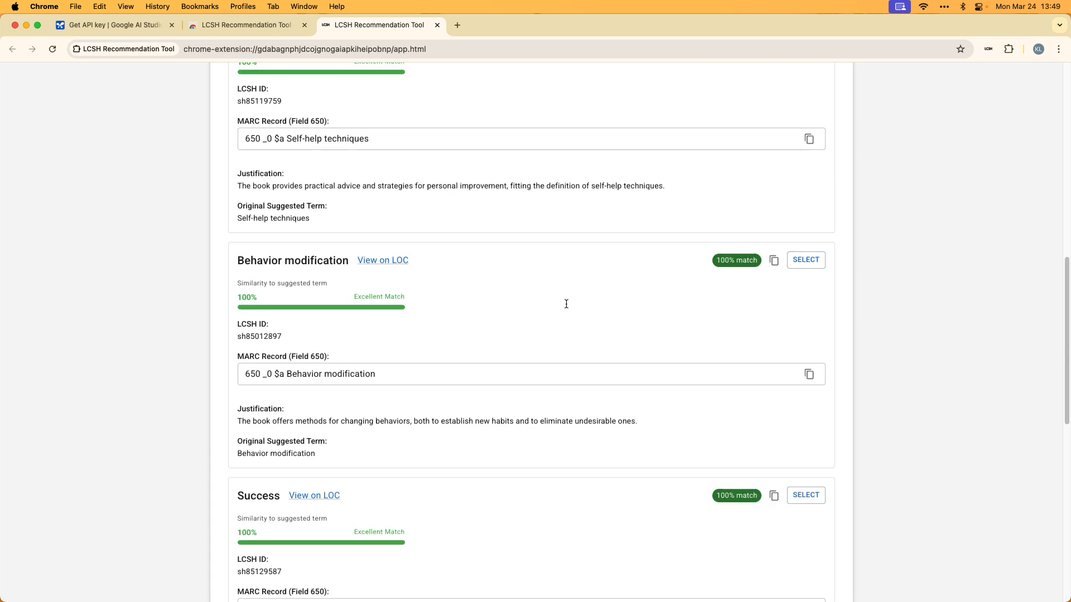
pyautogui.scroll(-8, 566, 304)
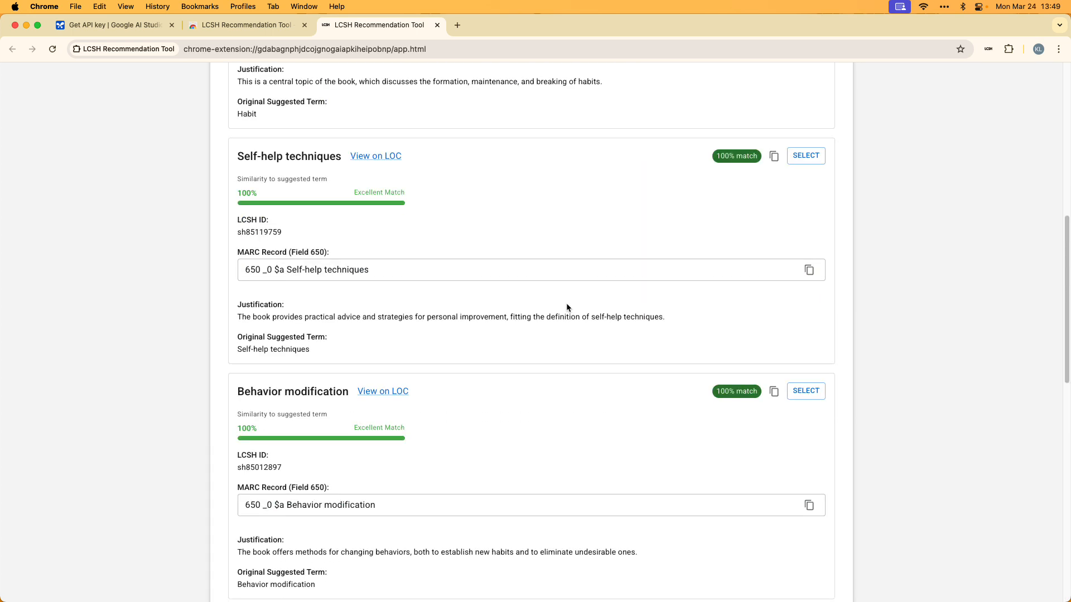
pyautogui.scroll(8, 566, 307)
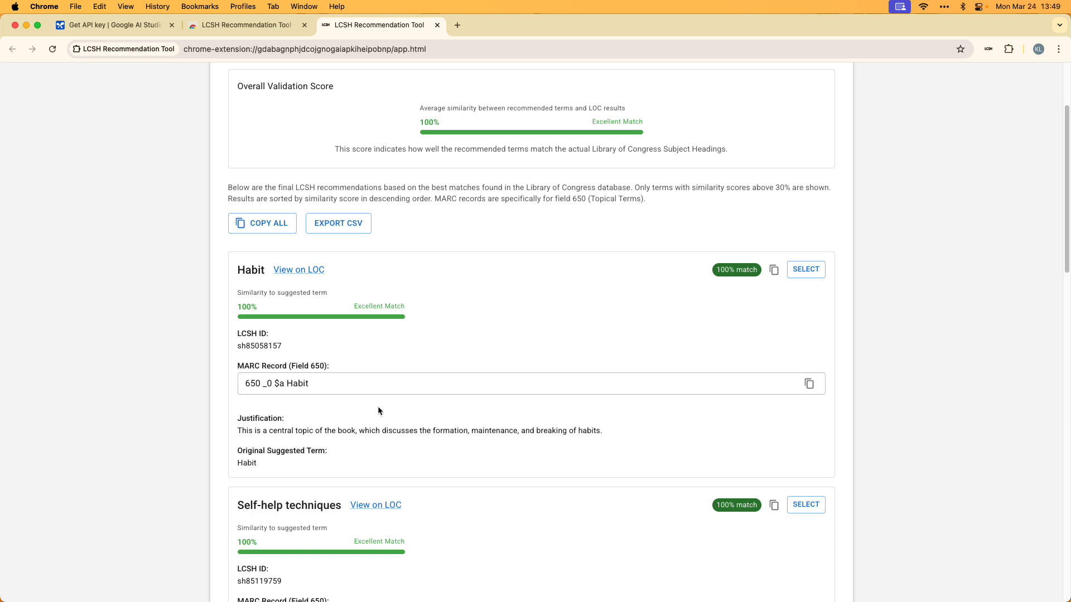
pyautogui.scroll(-4, 378, 411)
pyautogui.scroll(-10, 378, 412)
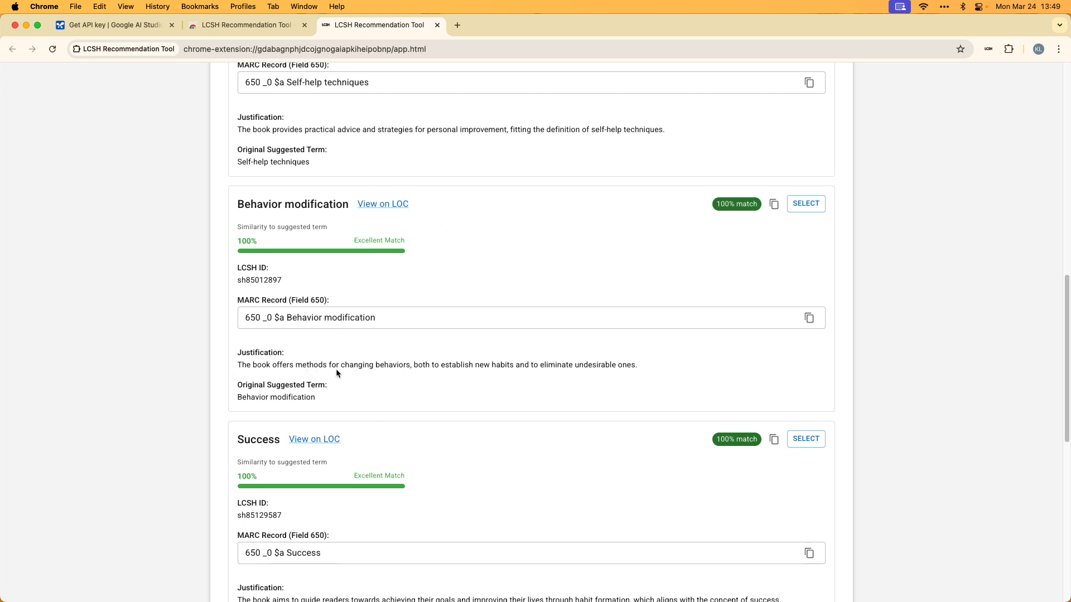
pyautogui.scroll(-3, 347, 369)
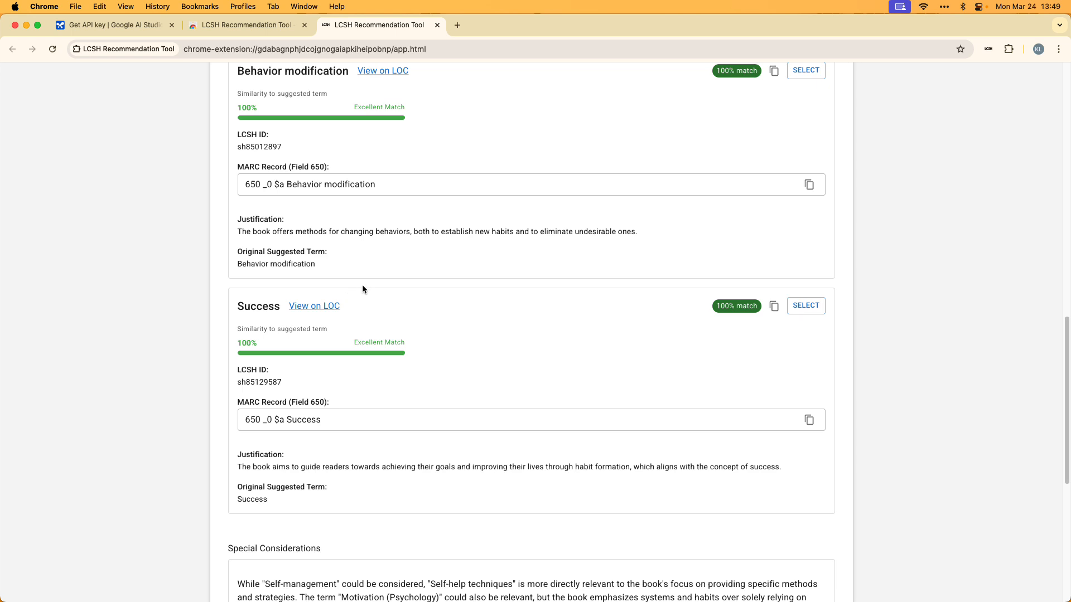
pyautogui.scroll(-2, 383, 418)
pyautogui.scroll(-1, 385, 418)
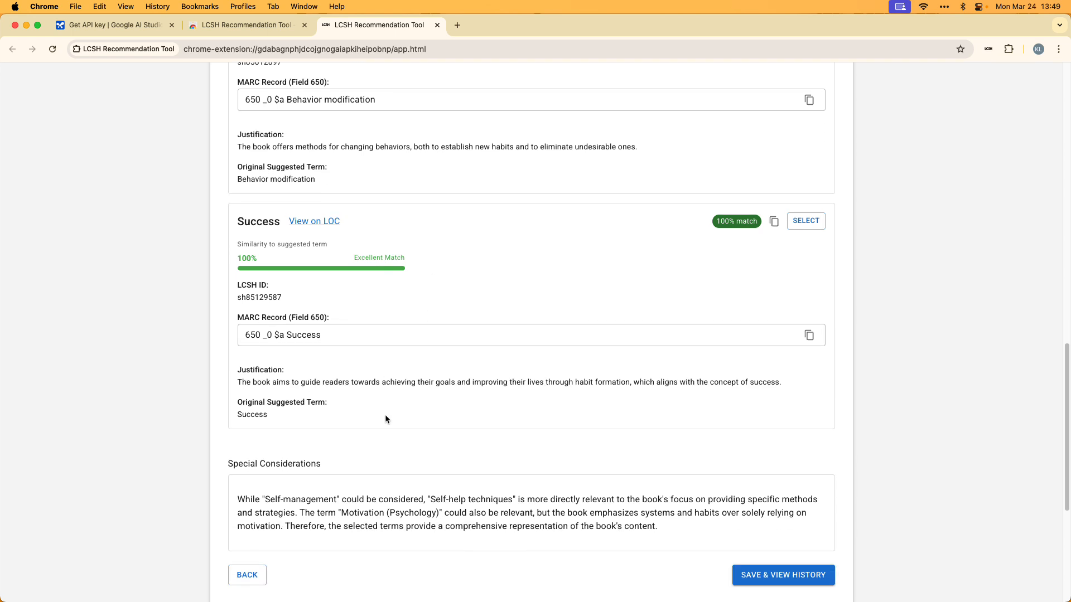
pyautogui.scroll(1, 385, 419)
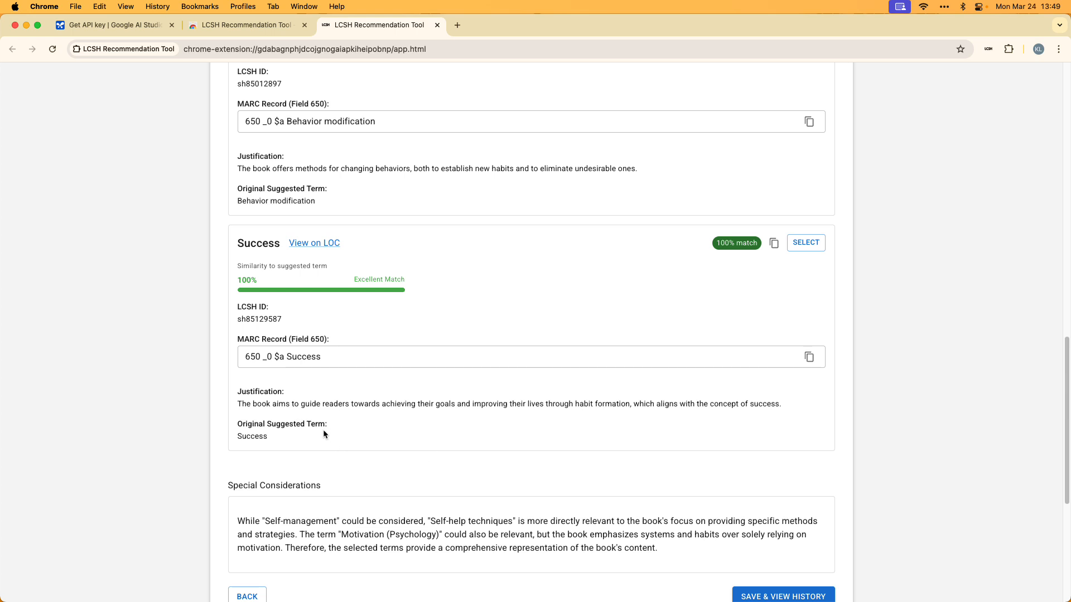
# Step: Save the final recommendations and view them in the conversation history
pyautogui.scroll(-5, 359, 430)
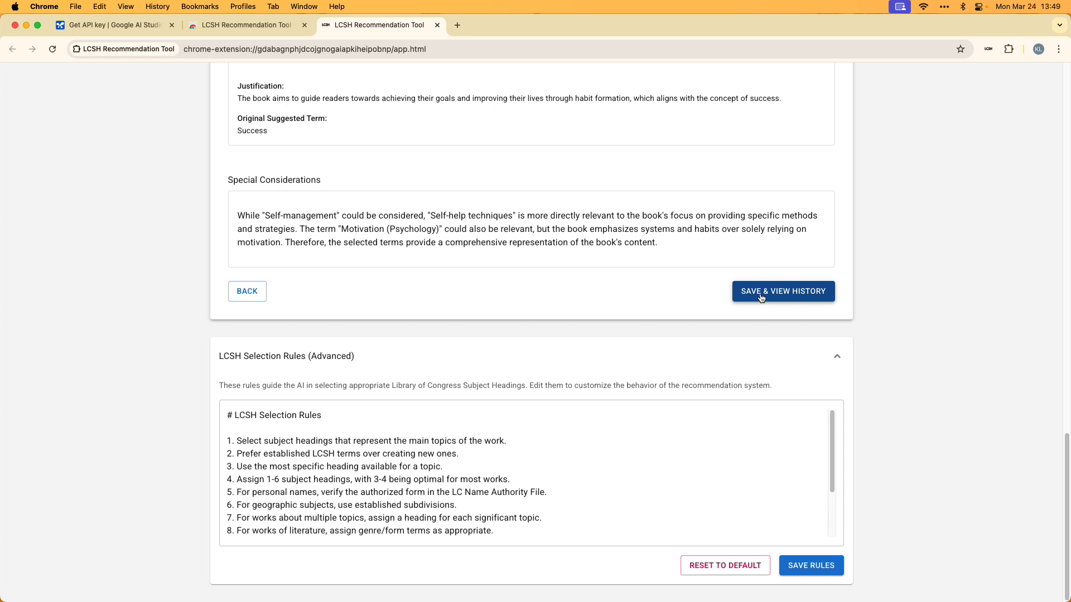
pyautogui.click(761, 298)
pyautogui.scroll(3, 672, 327)
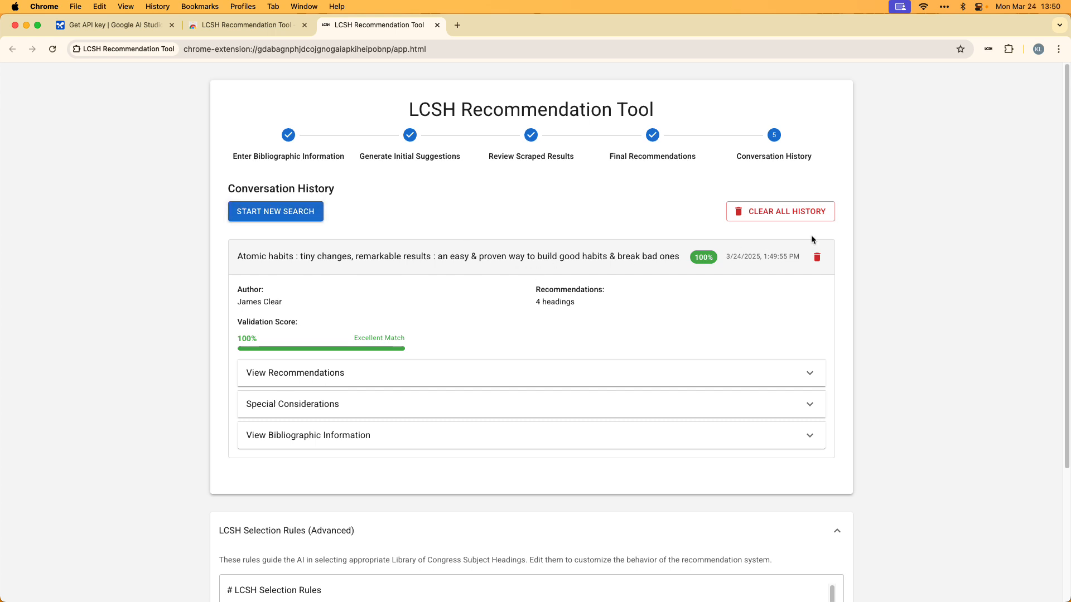
# Step: Read through the full list of LCSH Selection Rules below the conversation history
pyautogui.scroll(-3, 814, 296)
pyautogui.scroll(2, 814, 296)
pyautogui.scroll(-2, 814, 298)
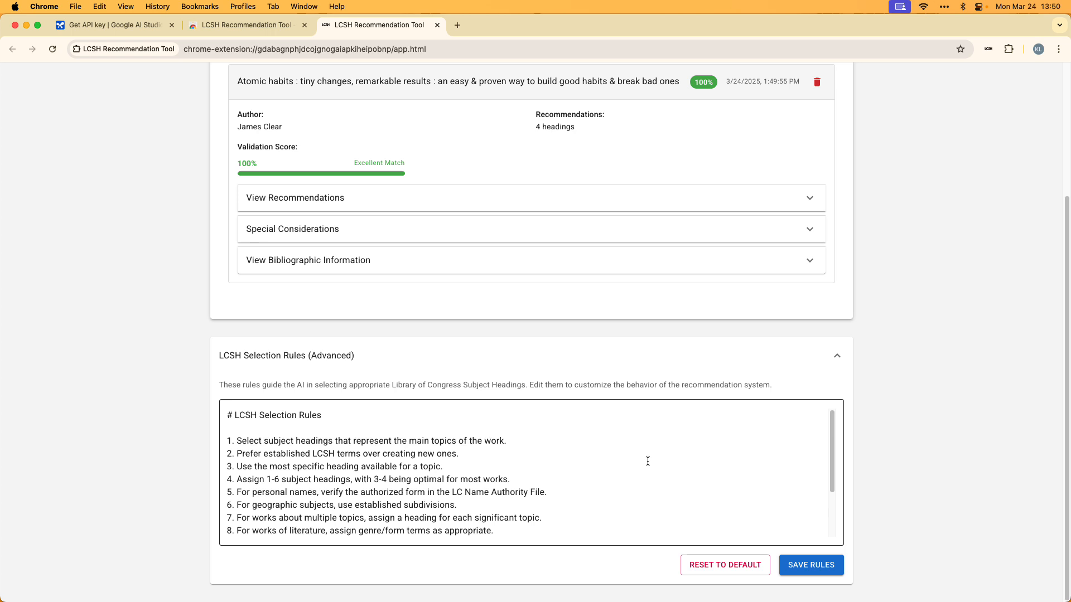
pyautogui.scroll(-3, 640, 455)
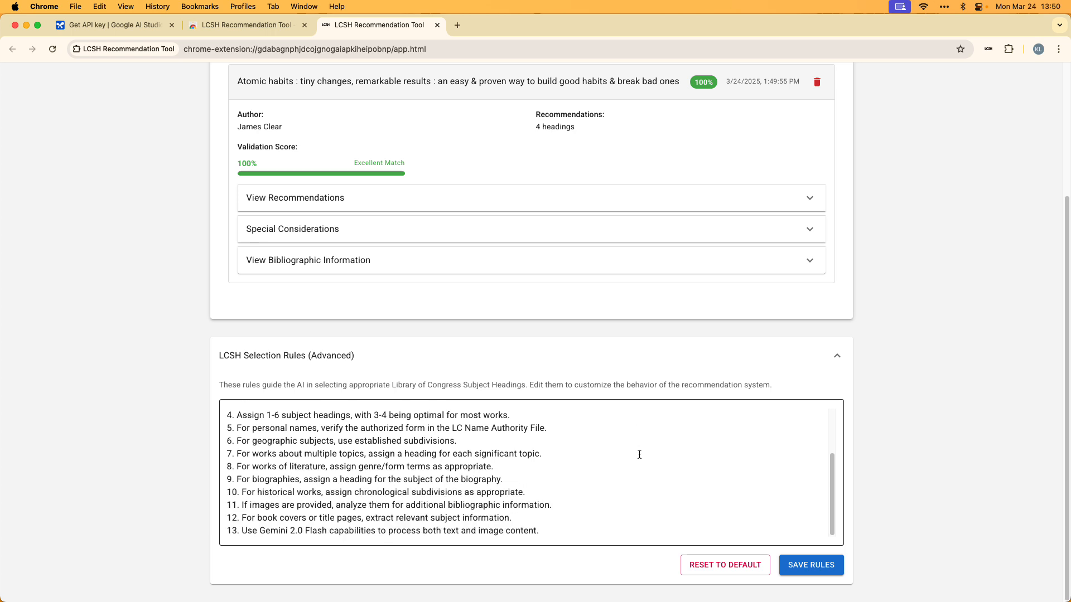
pyautogui.scroll(3, 639, 455)
pyautogui.scroll(-3, 639, 455)
pyautogui.scroll(3, 639, 455)
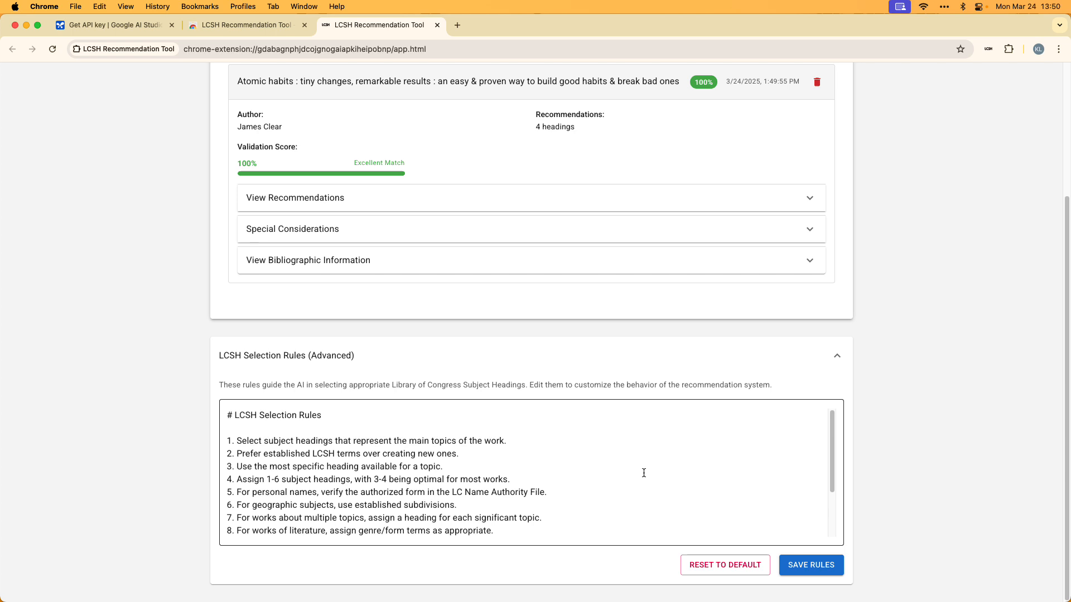
# Step: Delete rules 6 to 12 from the LCSH Selection Rules and reset the rules to default
pyautogui.scroll(-3, 646, 478)
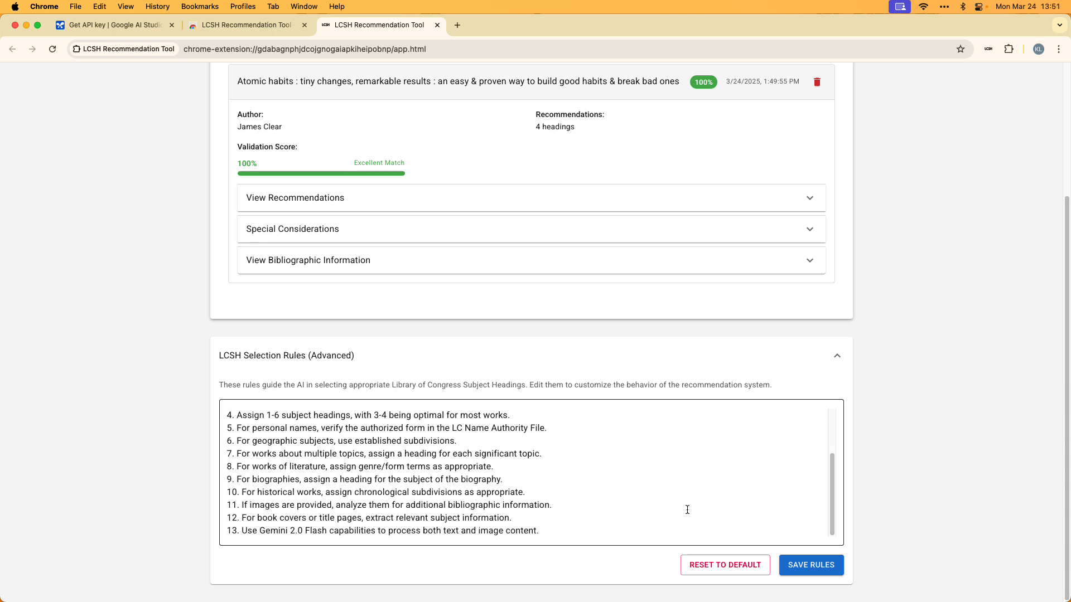
pyautogui.moveTo(674, 512); pyautogui.dragTo(230, 441)
pyautogui.press('BackSpace')
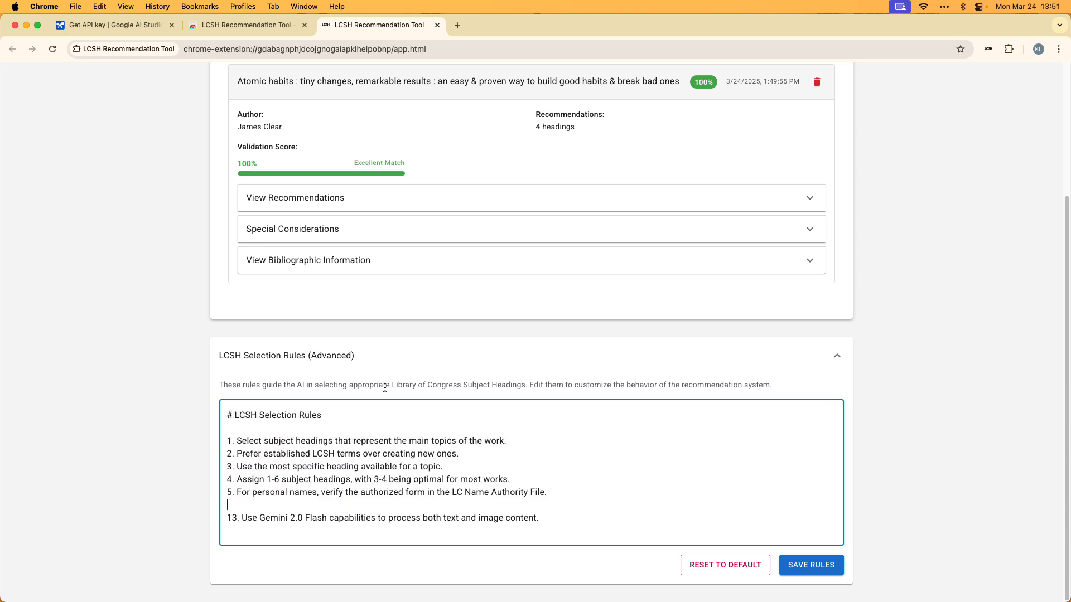
pyautogui.click(739, 571)
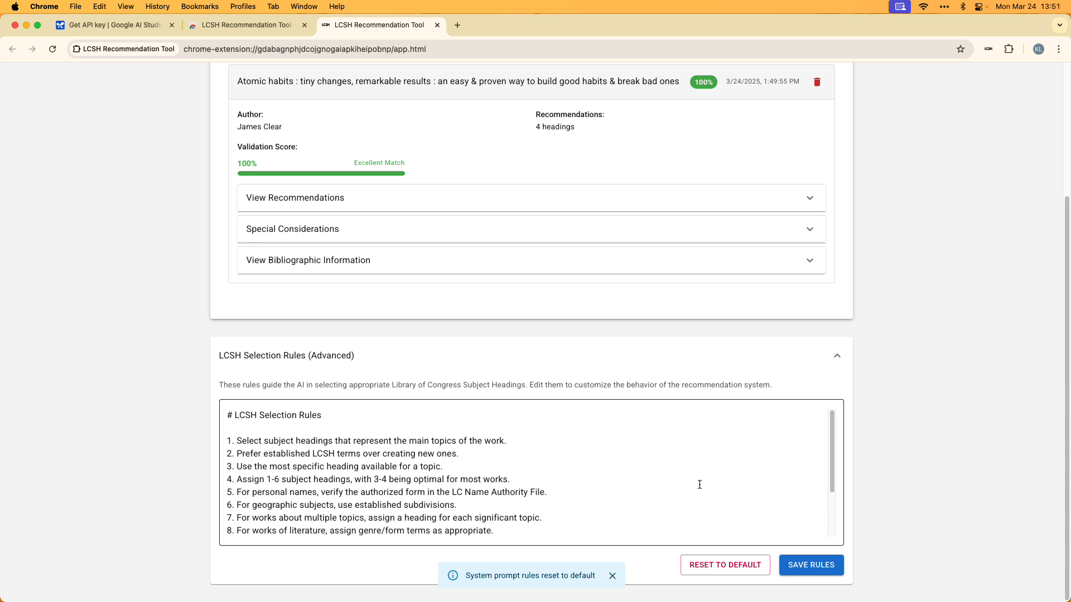
pyautogui.scroll(-3, 699, 485)
pyautogui.scroll(3, 699, 484)
# Step: Clear all conversation history and confirm the deletion
pyautogui.scroll(5, 848, 353)
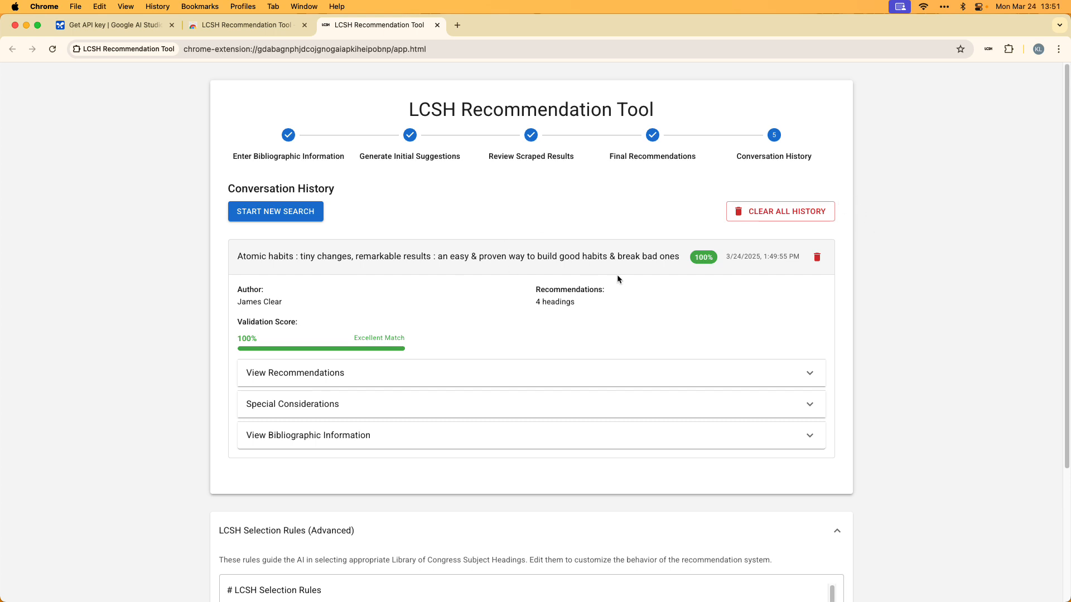
pyautogui.click(773, 217)
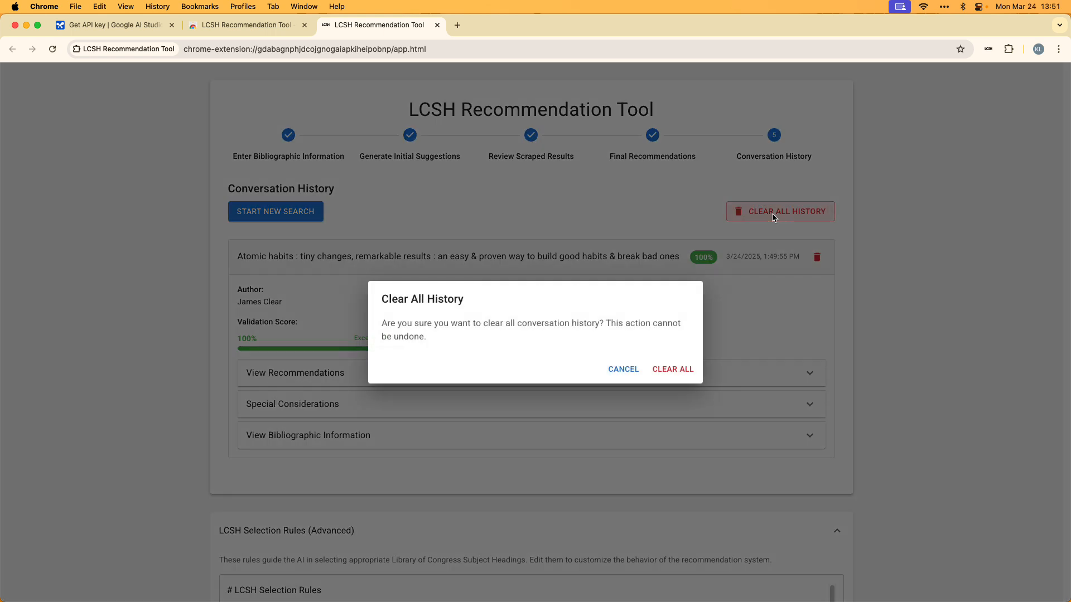
pyautogui.click(670, 369)
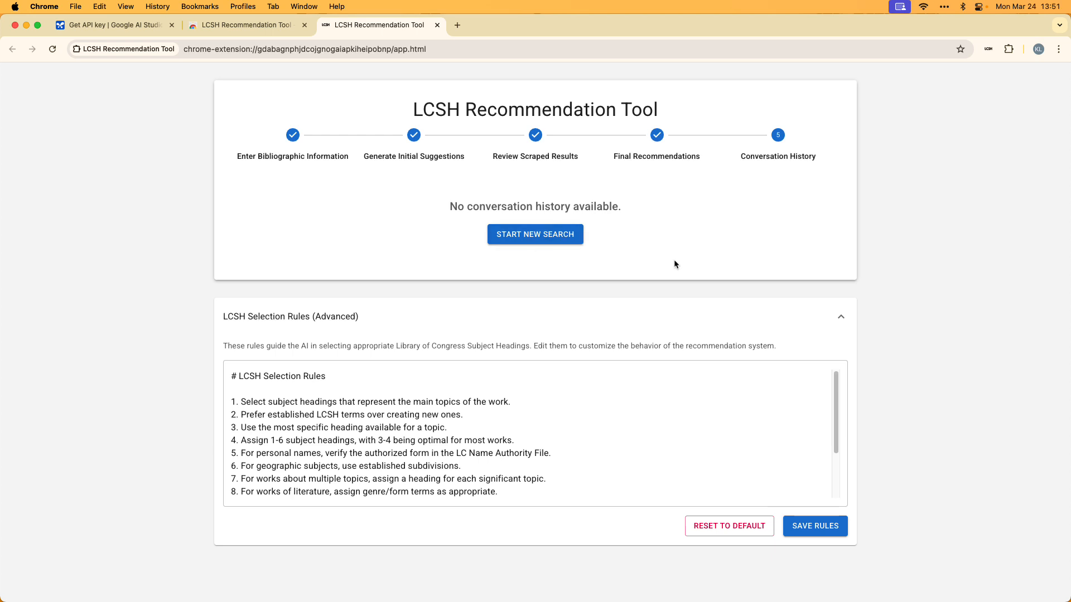